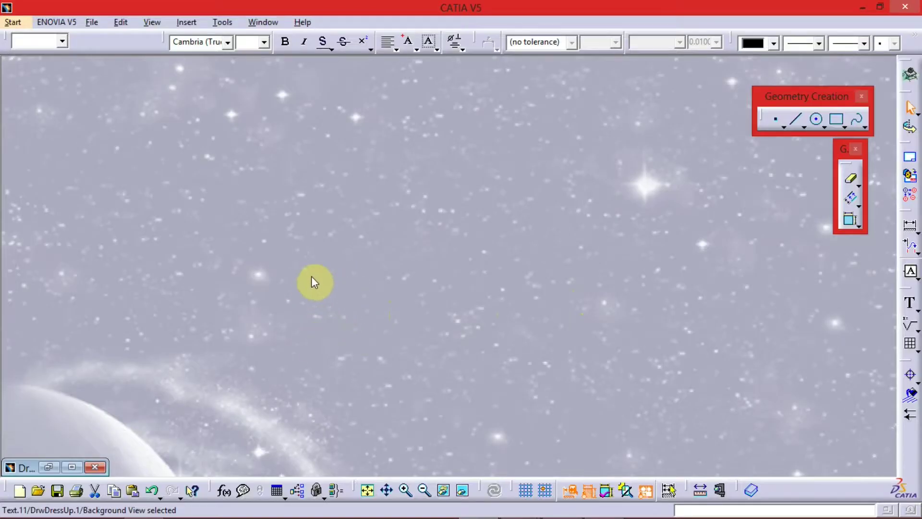
Step: Create a new Drafting drawing using the ISO standard, A3 ISO sheet and landscape orientation
click(15, 22)
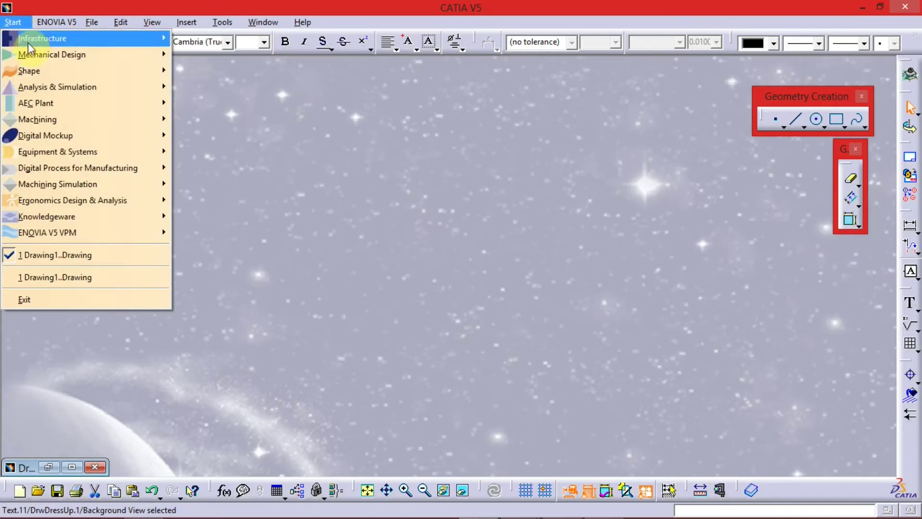
mouse_move(52, 55)
click(211, 184)
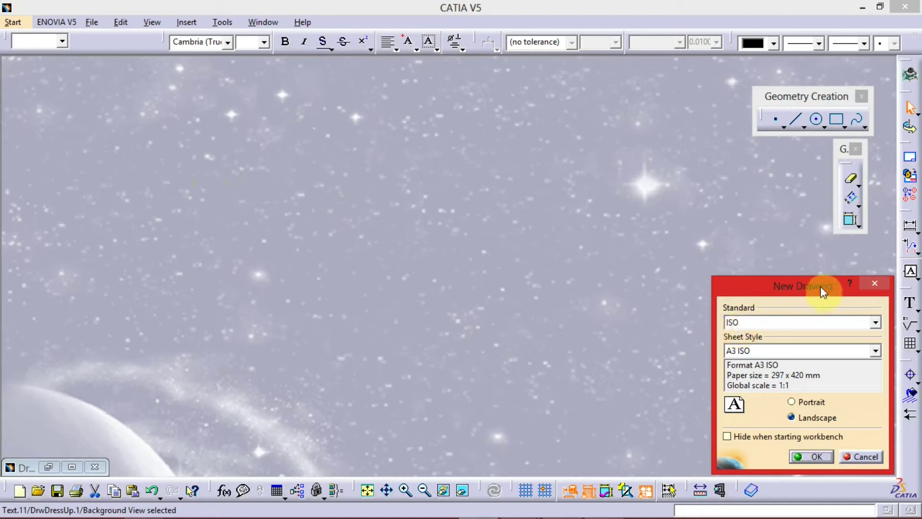
click(875, 351)
click(824, 393)
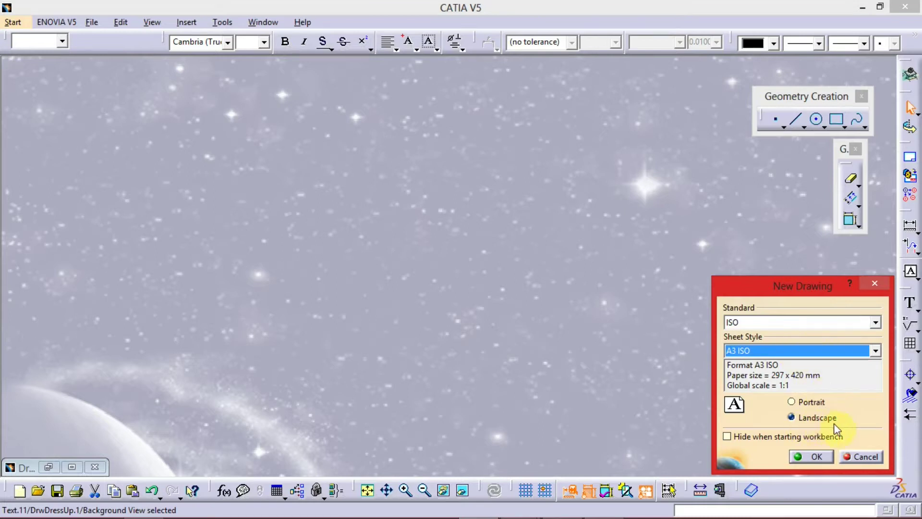
click(818, 457)
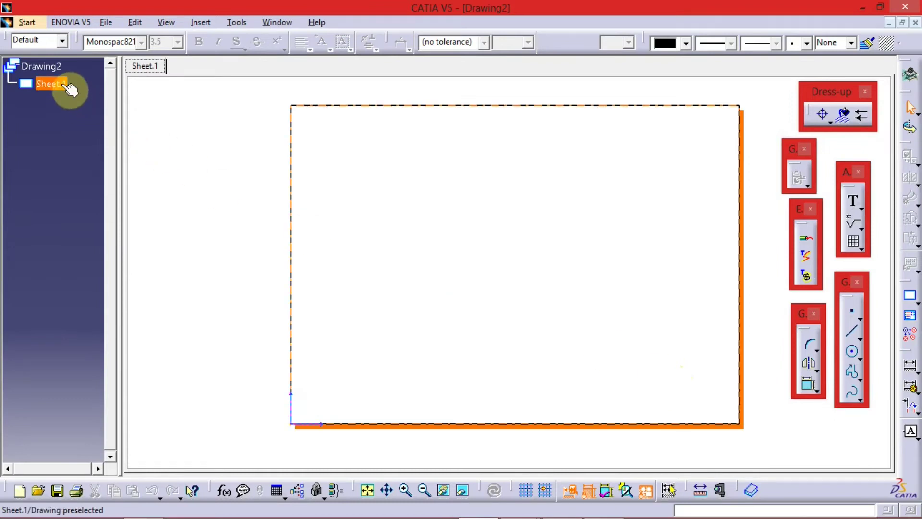
Step: Rename Sheet.1 to 'Drawing Template' in its sheet properties
right_click(62, 84)
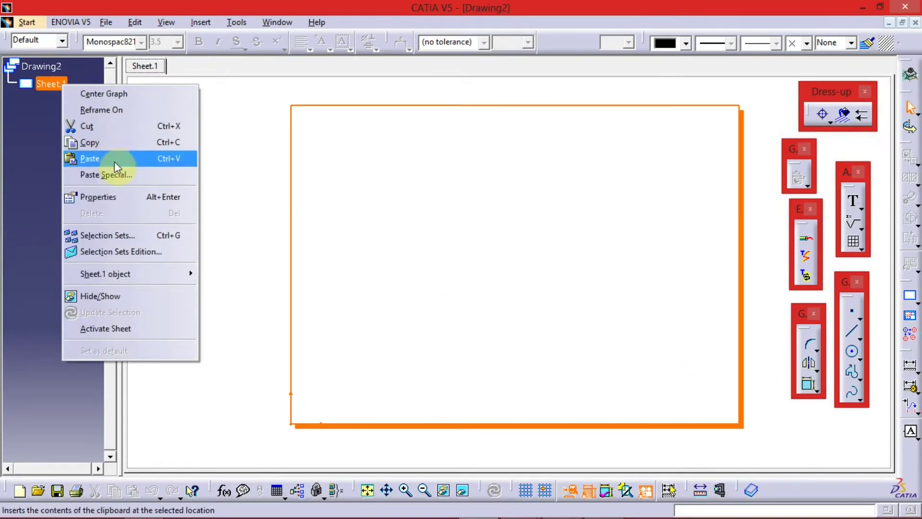
click(133, 196)
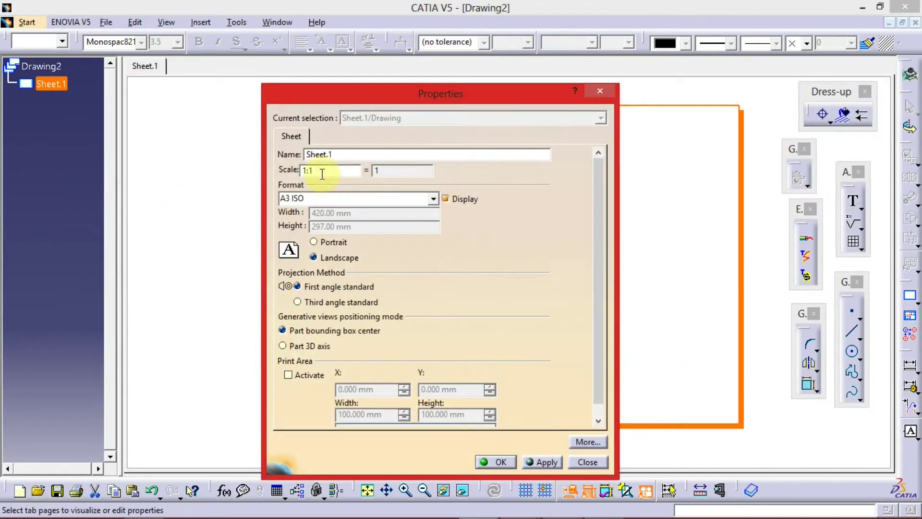
drag(338, 154, 289, 157)
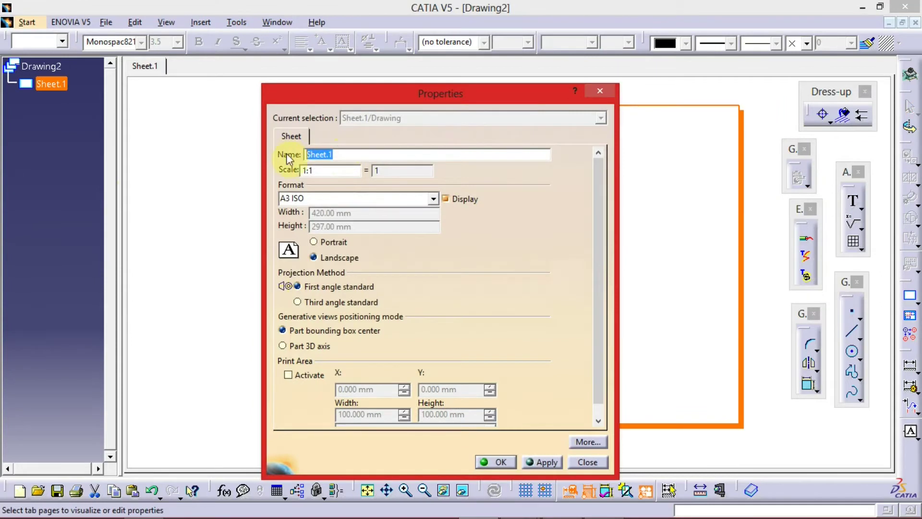
text(Drawing Template)
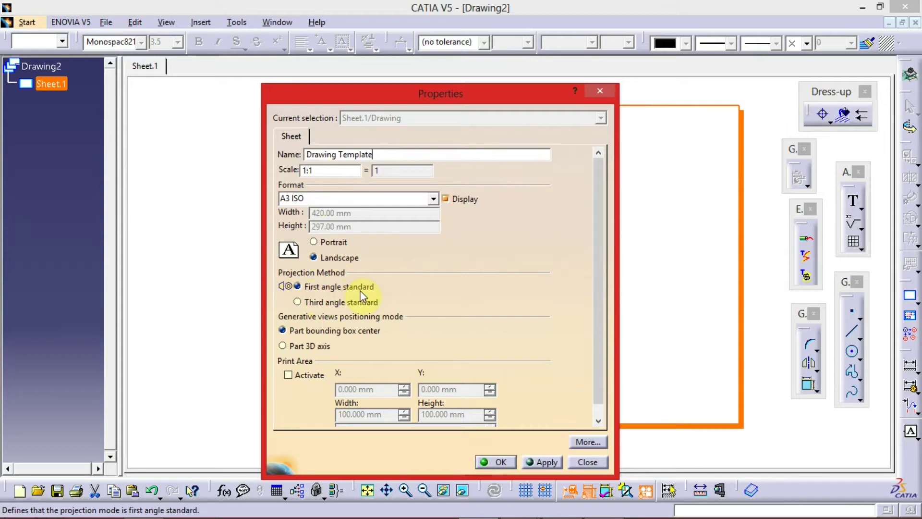
click(501, 462)
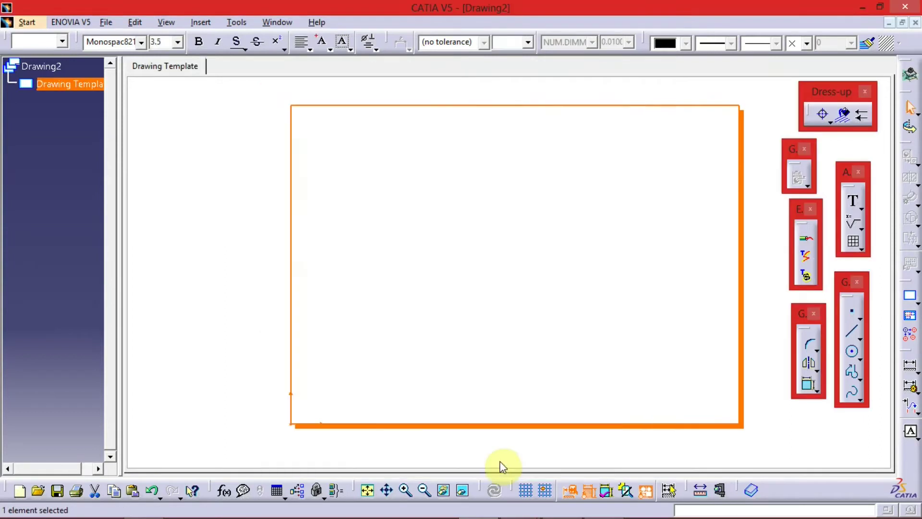
Step: Switch to Edit > Sheet Background and zoom in on the empty sheet
click(476, 274)
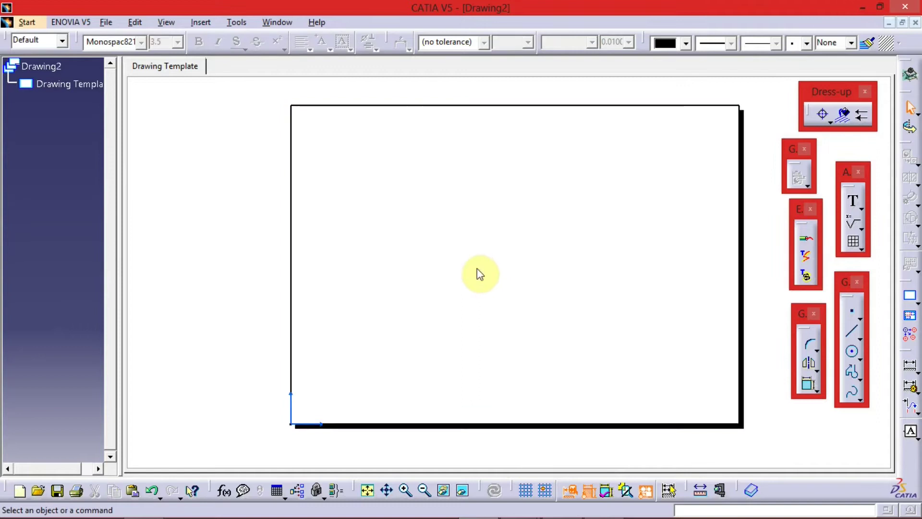
click(135, 22)
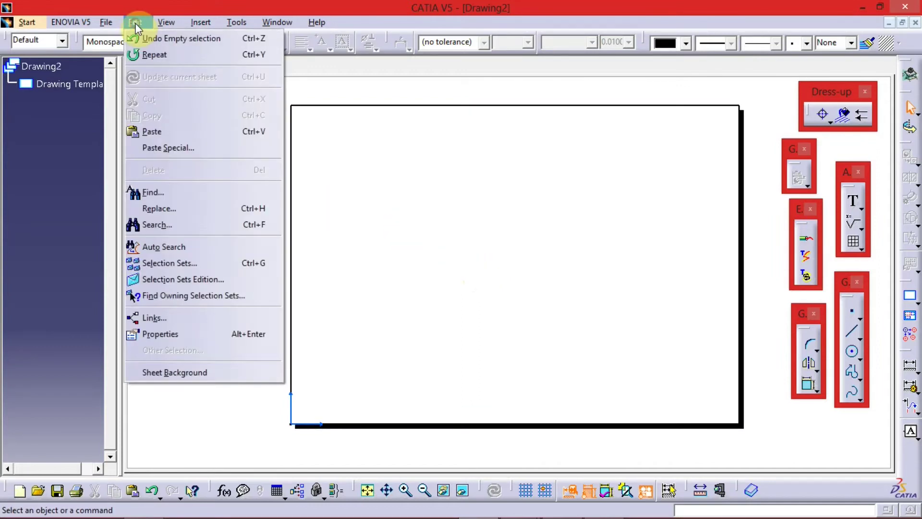
click(189, 371)
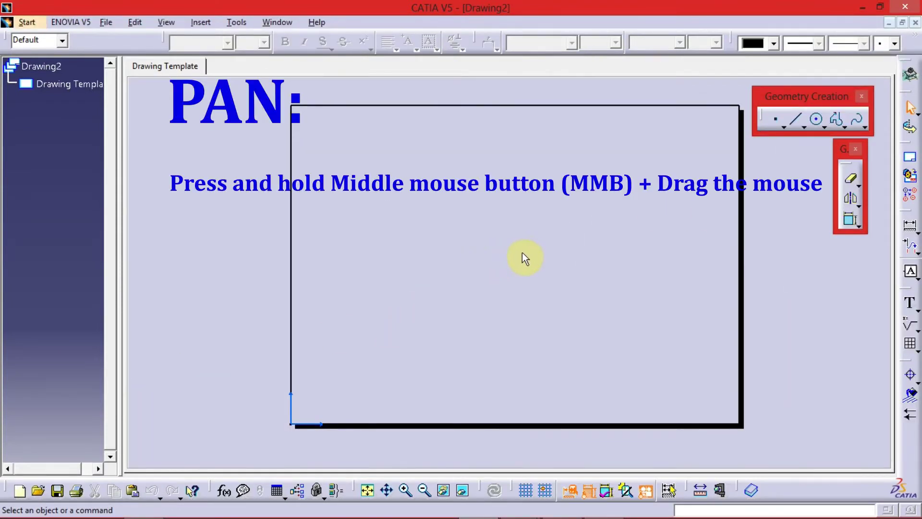
mouse_move(523, 253)
middle_down()
mouse_move(342, 273)
mouse_move(642, 257)
mouse_move(500, 190)
mouse_move(525, 274)
mouse_move(601, 277)
mouse_move(540, 236)
mouse_move(525, 251)
middle_up()
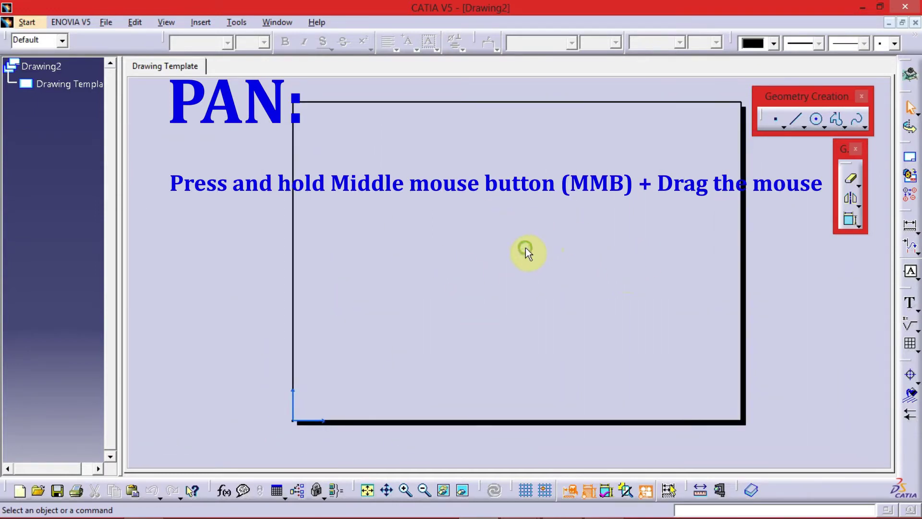
middle_click(491, 242)
click(491, 240)
mouse_move(490, 241)
middle_down()
mouse_move(517, 161)
mouse_move(524, 303)
mouse_move(528, 167)
mouse_move(546, 350)
mouse_move(537, 201)
middle_up()
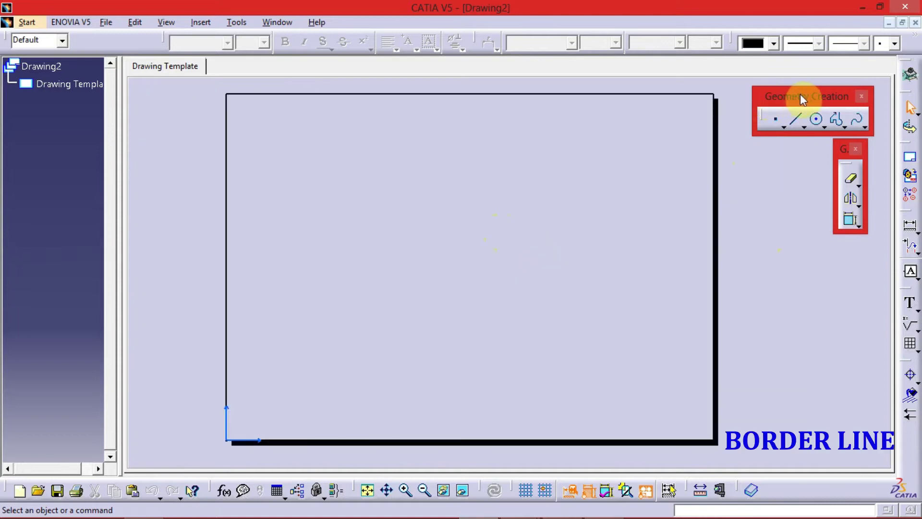
Step: Draw a 420 × 297 mm rectangle from the lower-left origin corner
click(847, 126)
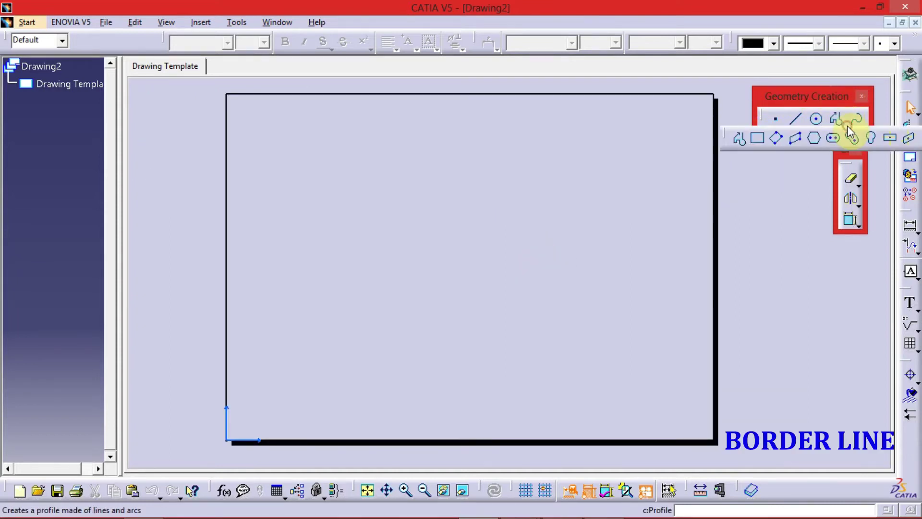
click(760, 139)
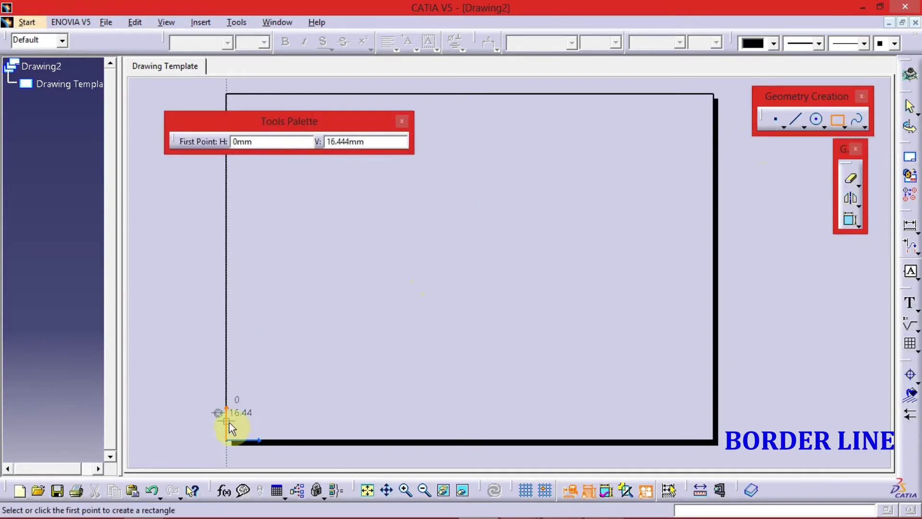
click(227, 440)
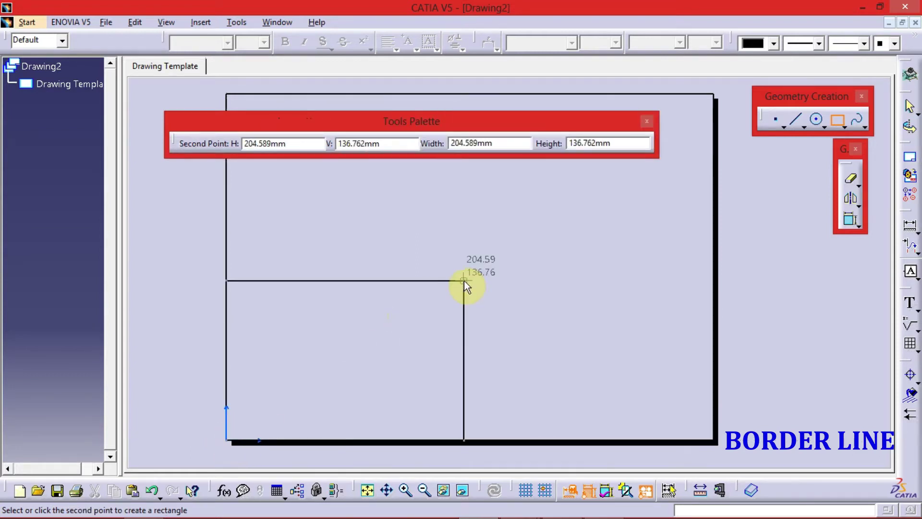
key(Tab)
key(Tab)
key(Tab)
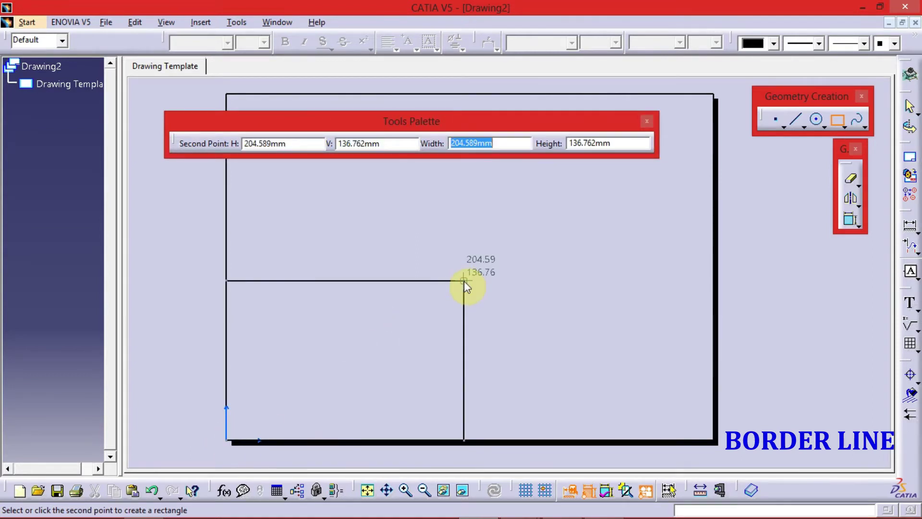
text(420)
key(Tab)
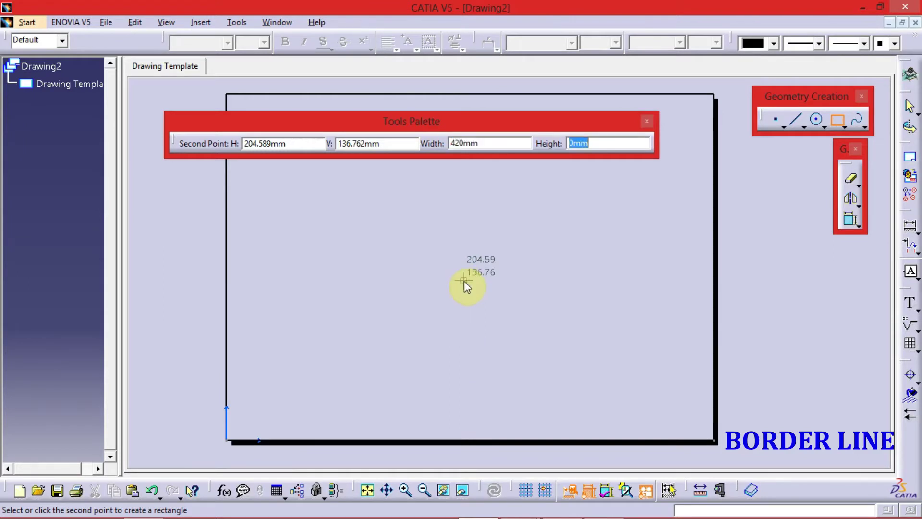
text(2)
text(97)
key(Return)
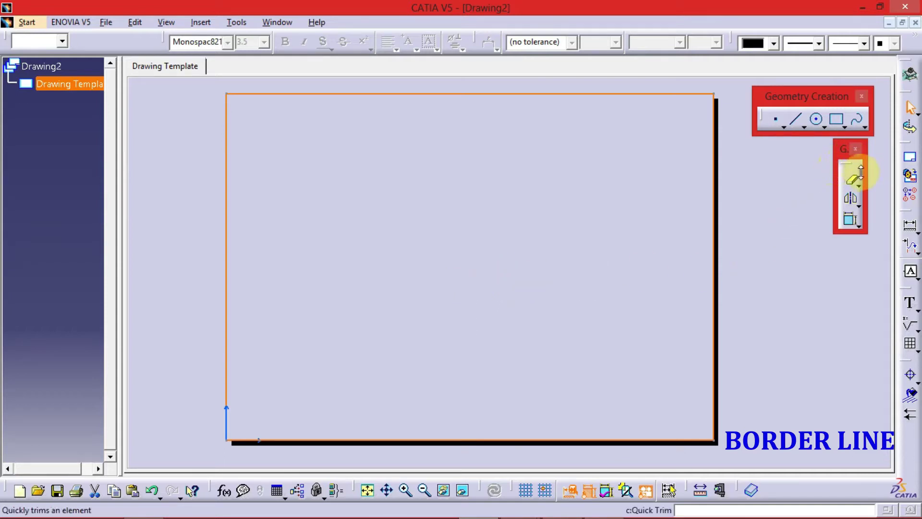
Step: Offset the whole sheet rectangle 10 mm inward as one instance, using point propagation
click(859, 209)
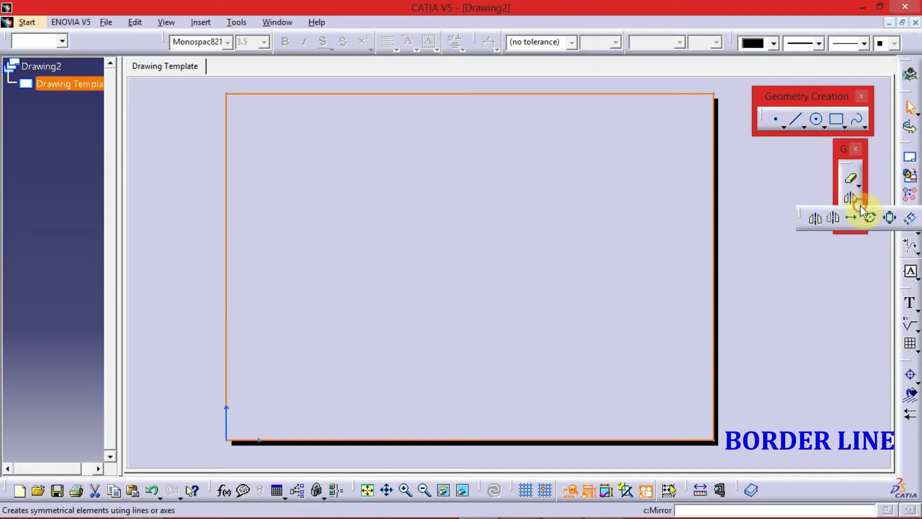
click(911, 219)
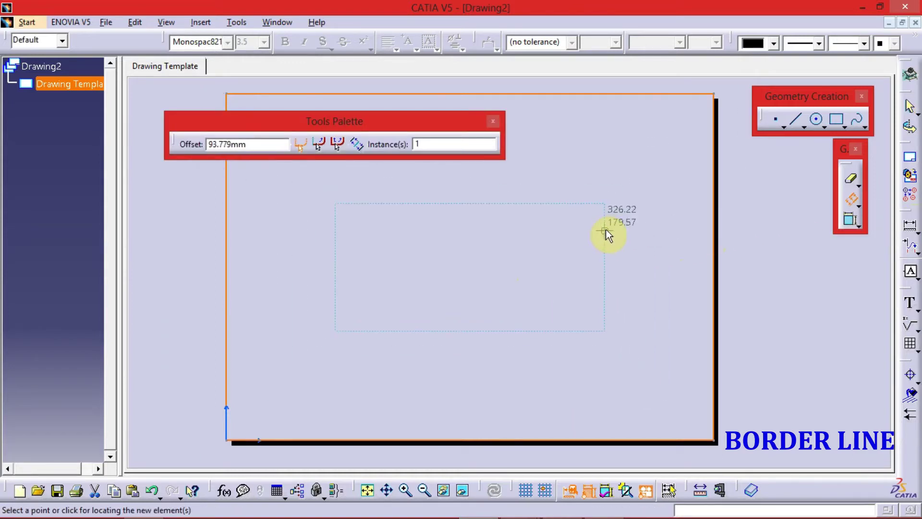
click(341, 146)
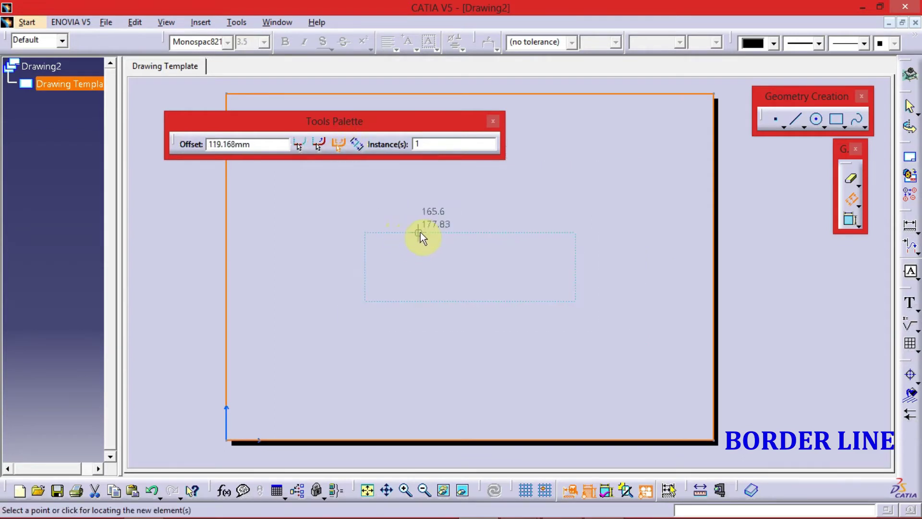
key(Tab)
text(1)
key(Tab)
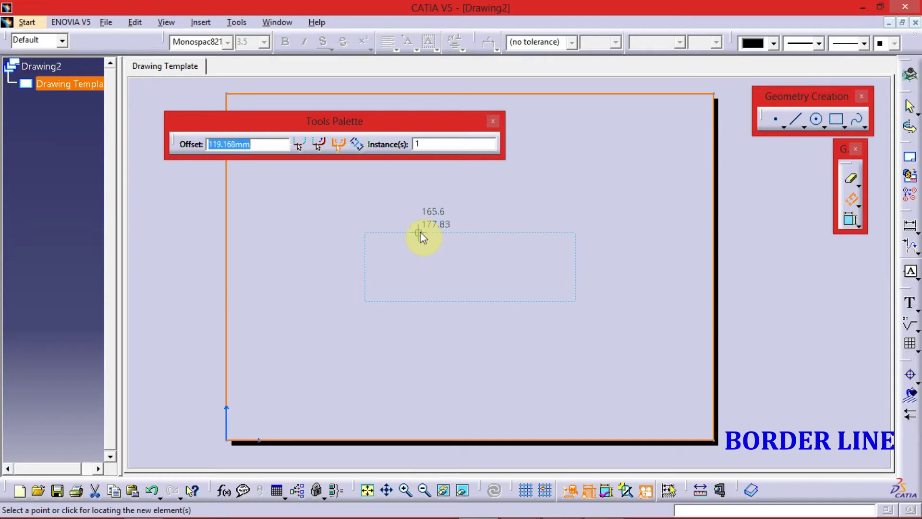
text(10)
click(420, 232)
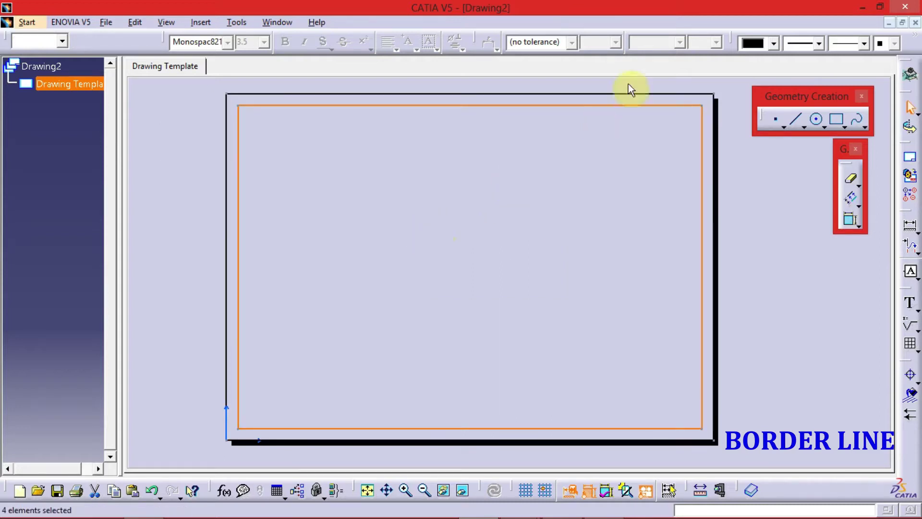
Step: Give the inner border blue lines with 0.7 mm thickness
click(774, 43)
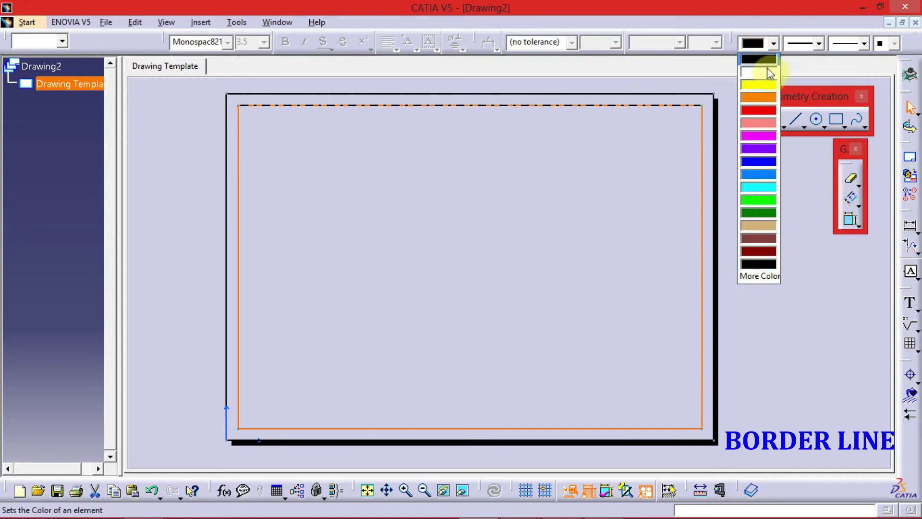
click(767, 162)
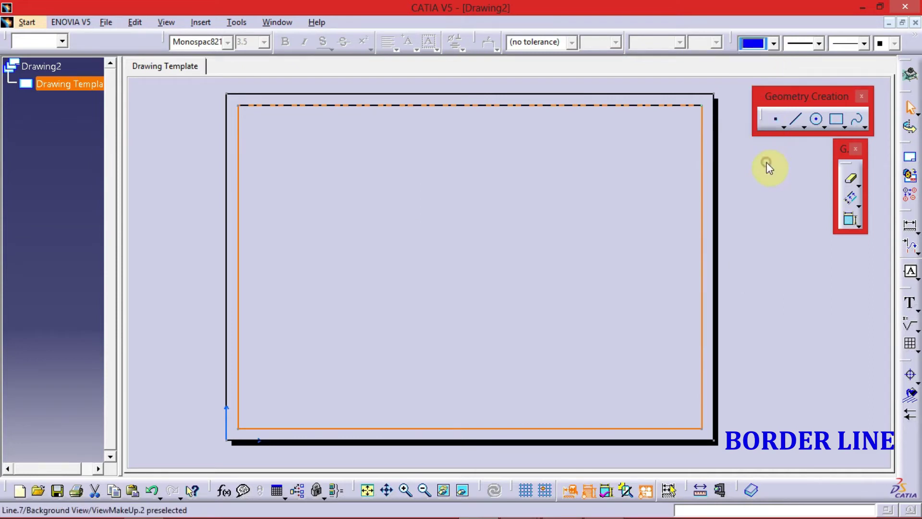
click(819, 43)
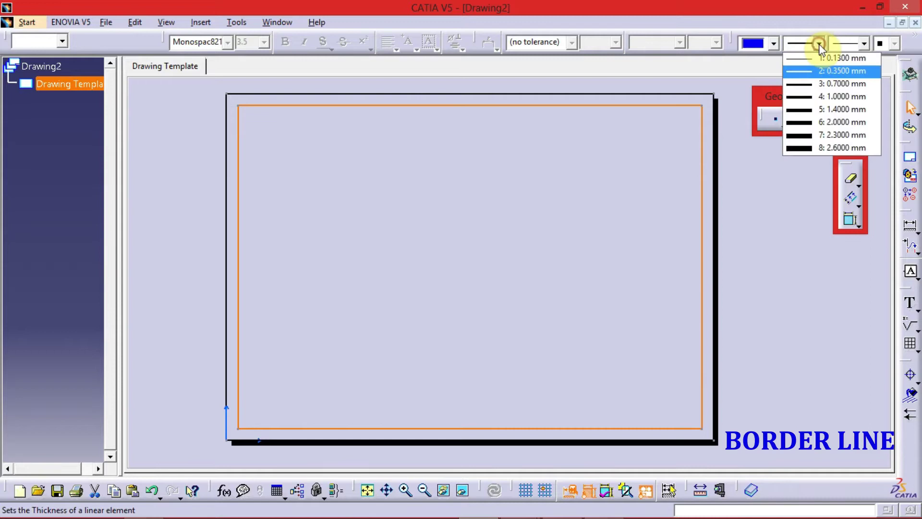
click(827, 84)
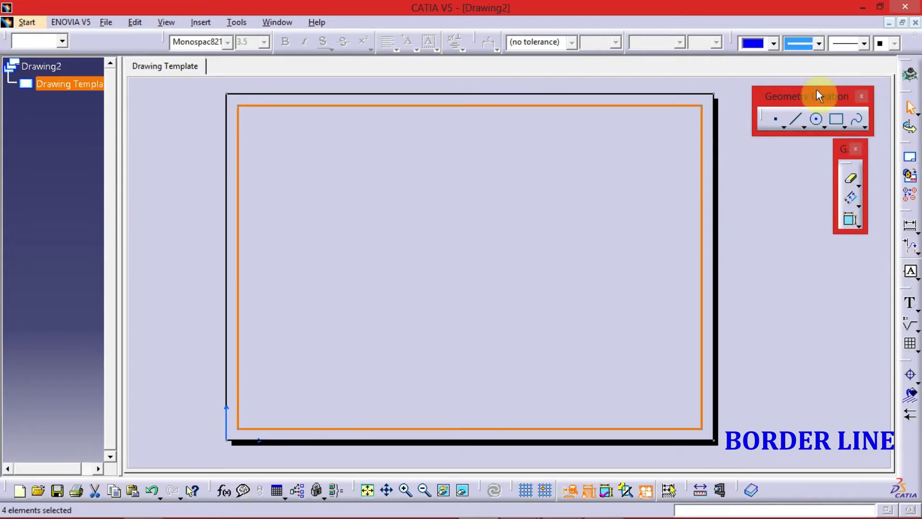
click(620, 233)
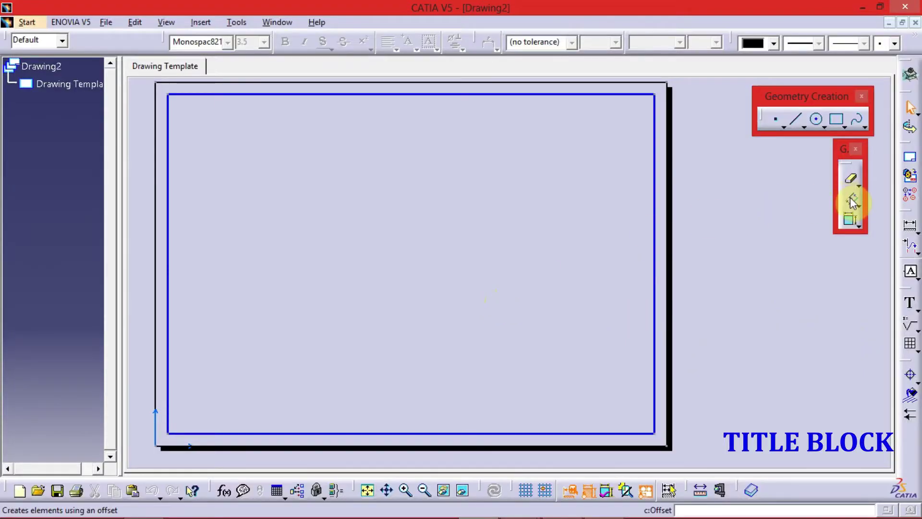
Step: Offset only the right border line 165 mm inward as a vertical line
click(851, 197)
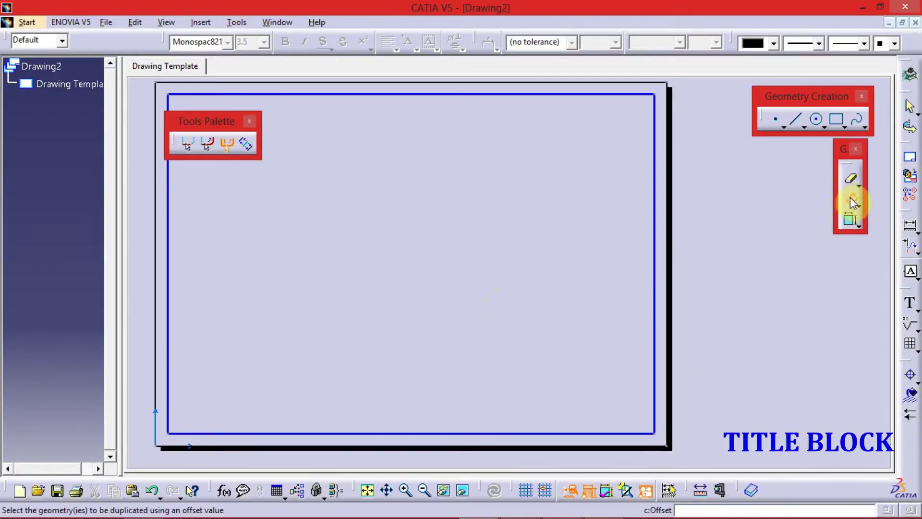
click(655, 308)
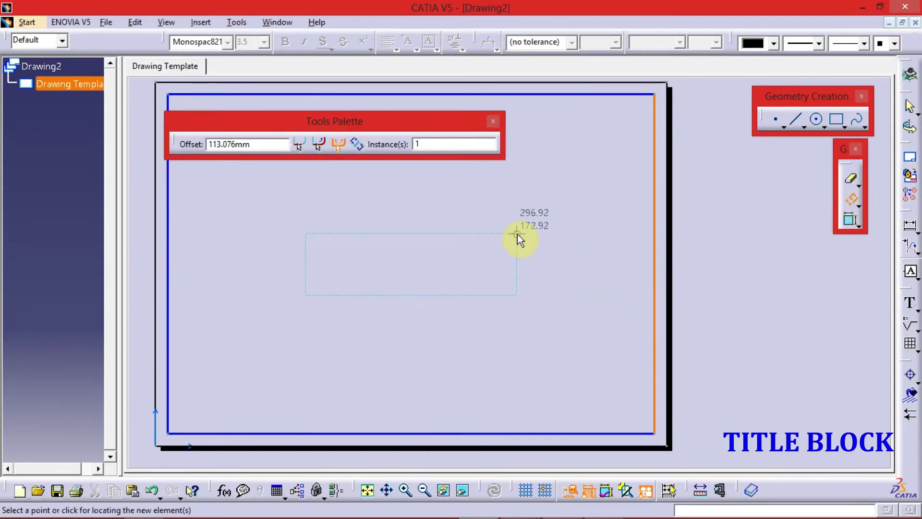
click(298, 145)
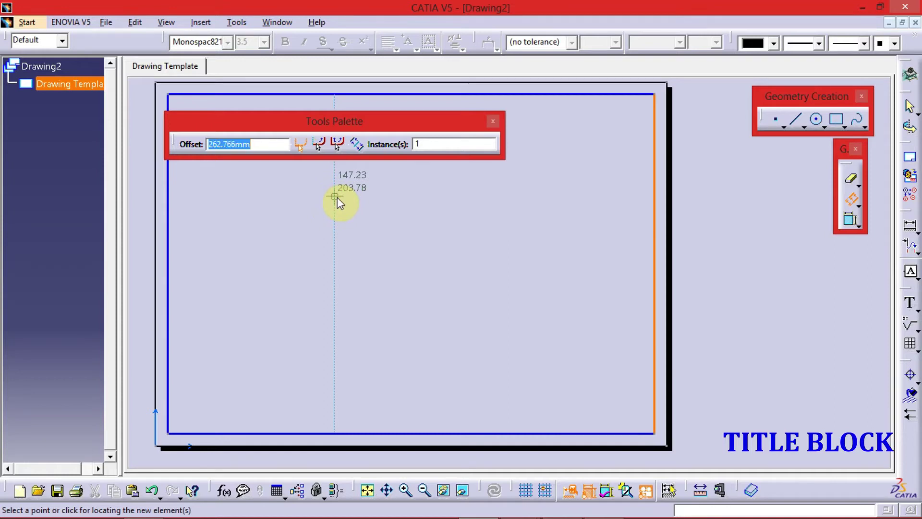
text(165)
key(Return)
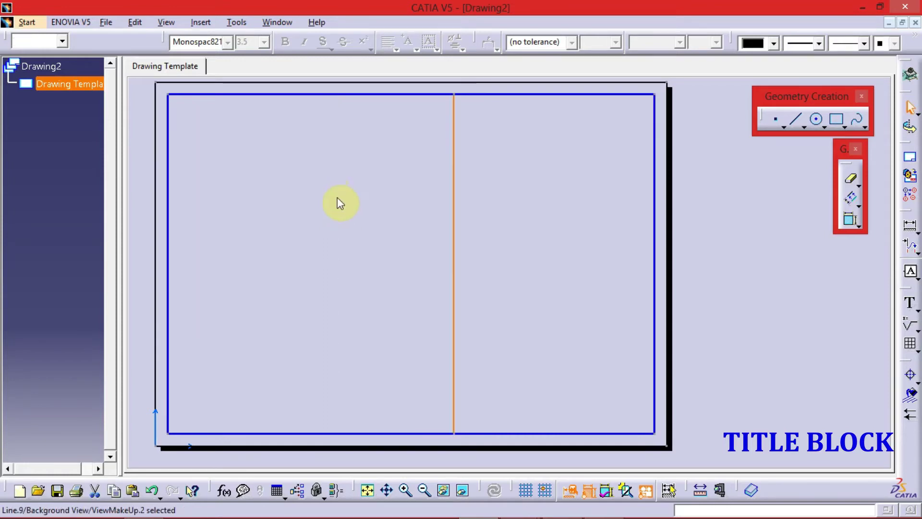
Step: Offset the bottom border line 80 mm upward as a horizontal line
click(529, 263)
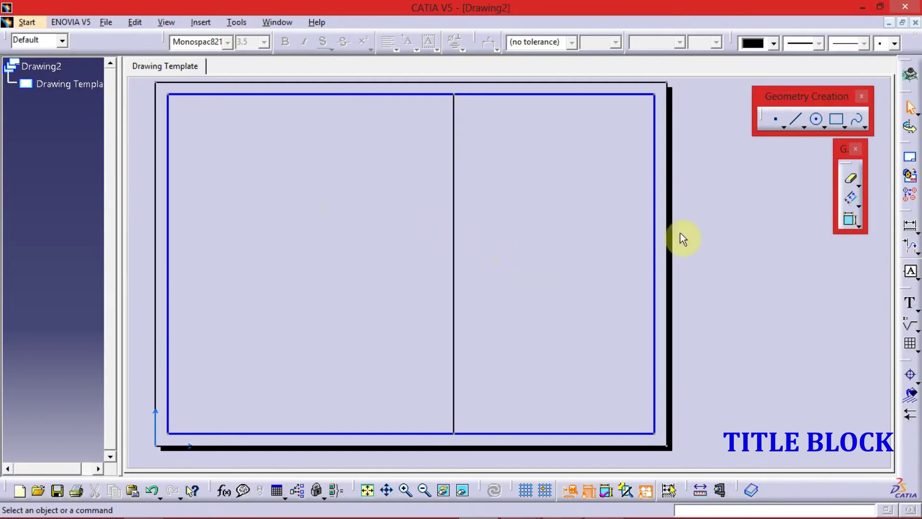
click(624, 433)
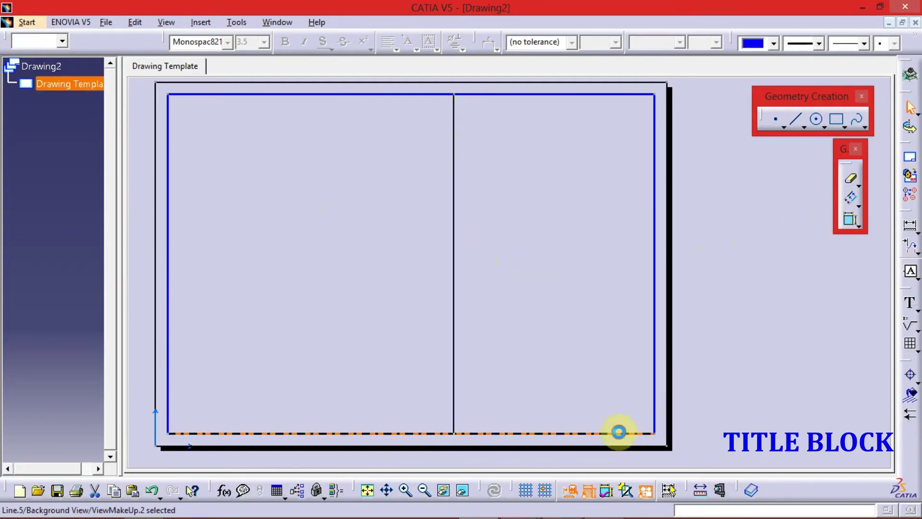
click(850, 198)
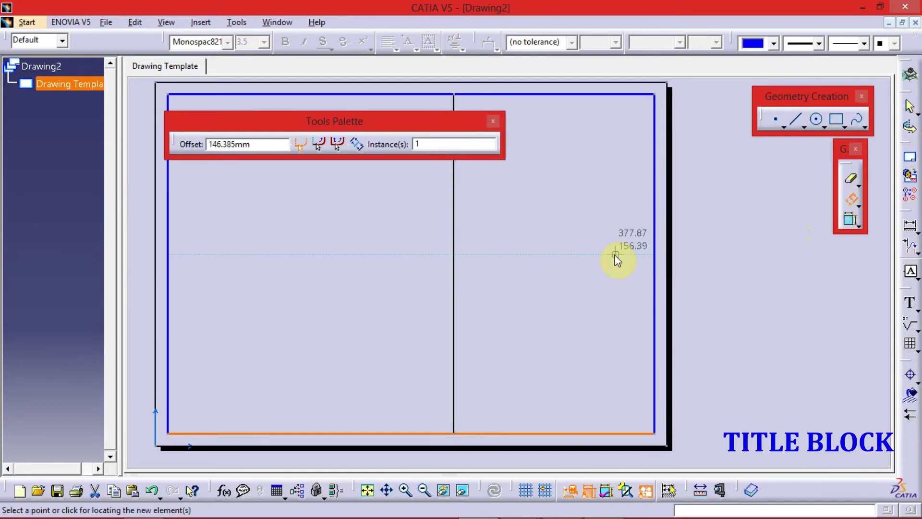
key(Tab)
text(8)
click(616, 254)
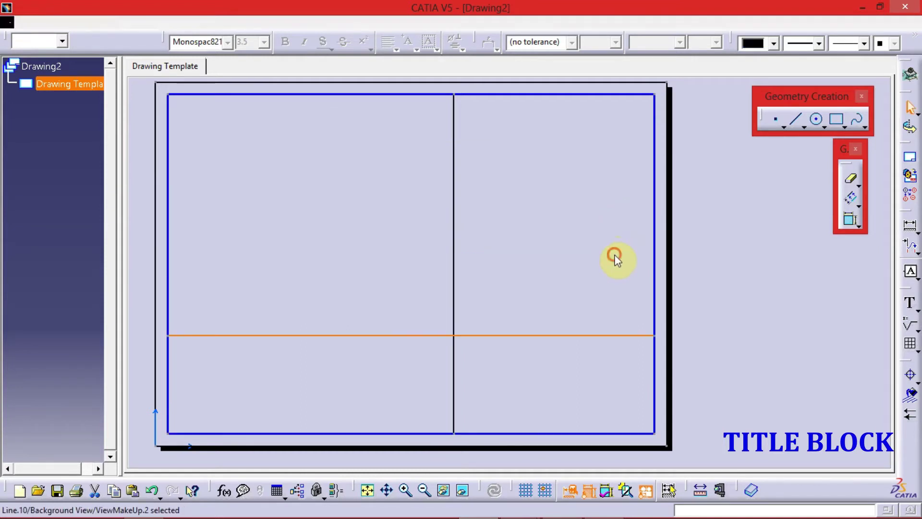
click(616, 257)
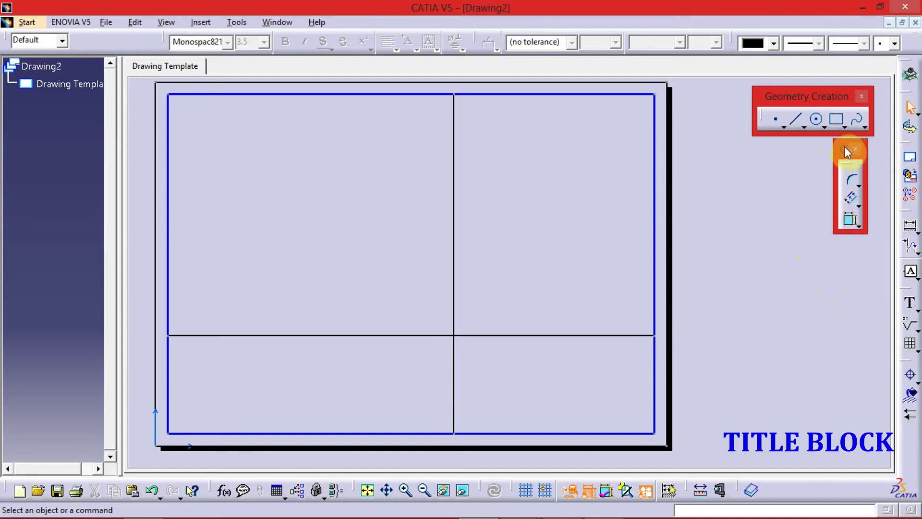
Step: Quick-trim the vertical segment above and the horizontal segment left of the title block
click(860, 184)
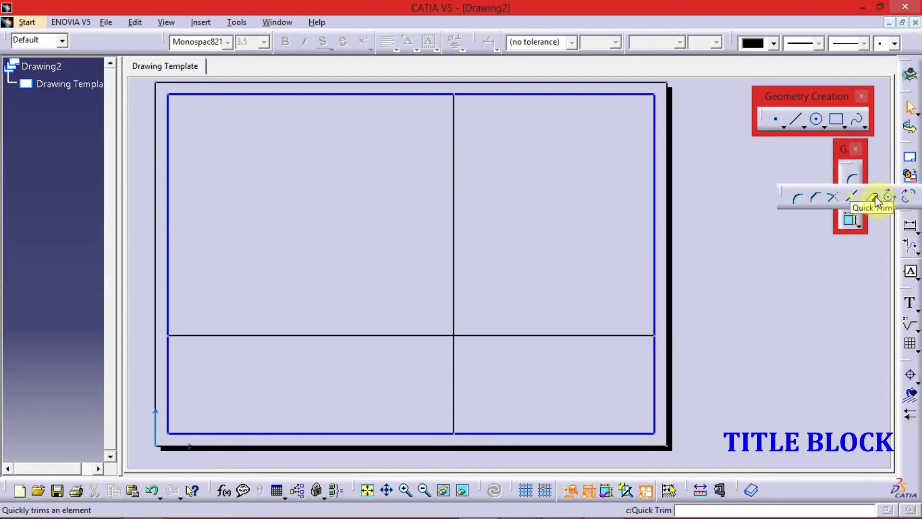
click(876, 195)
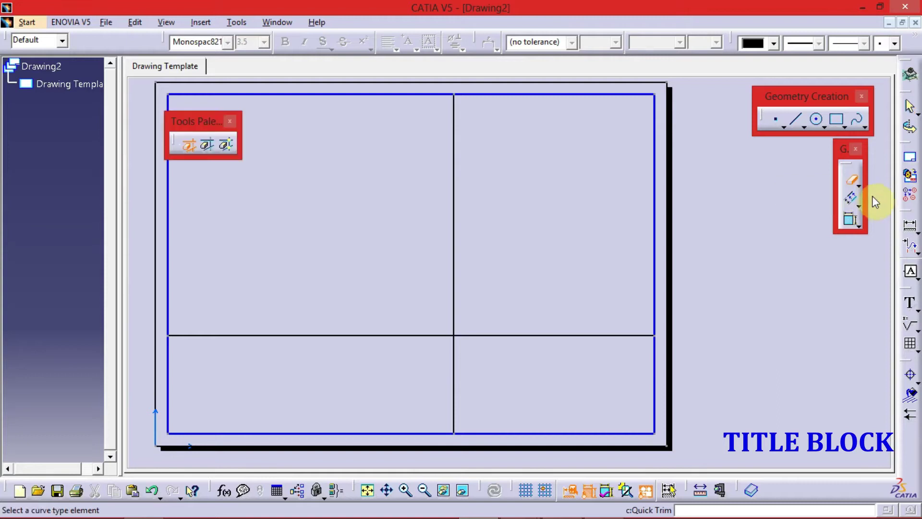
click(461, 229)
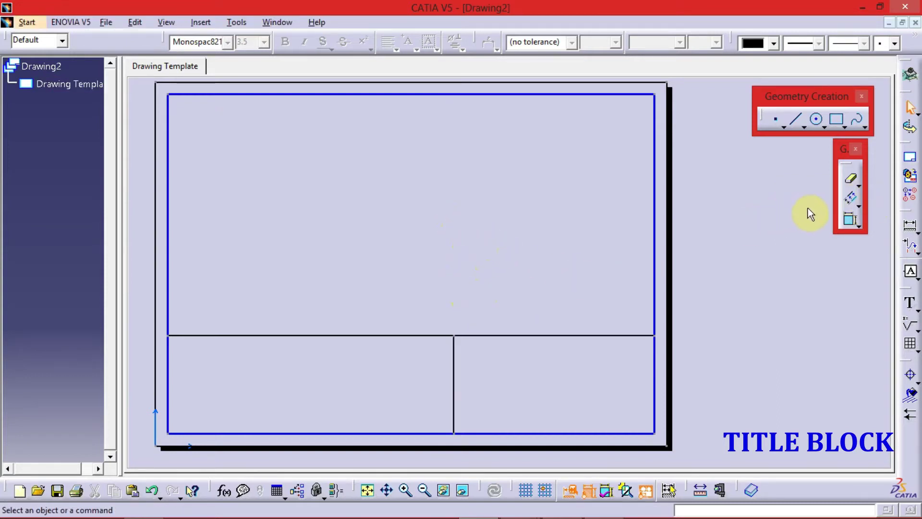
click(851, 179)
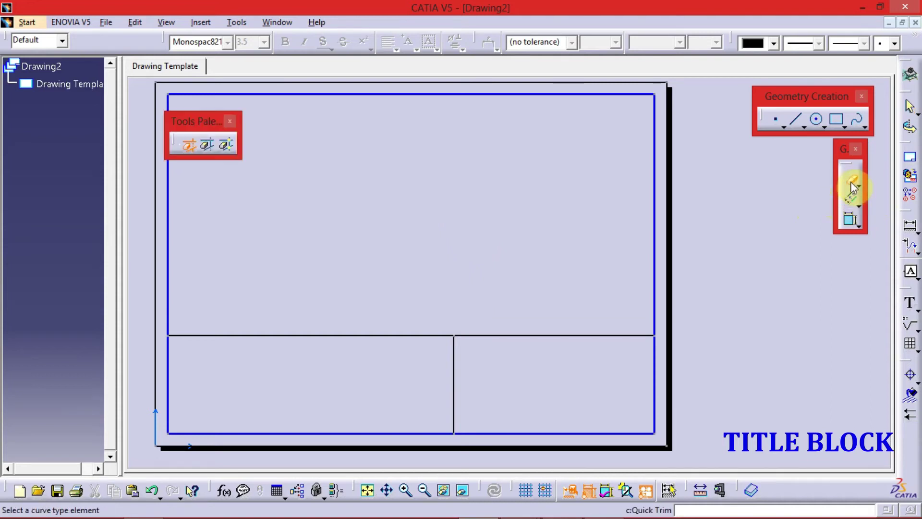
click(385, 336)
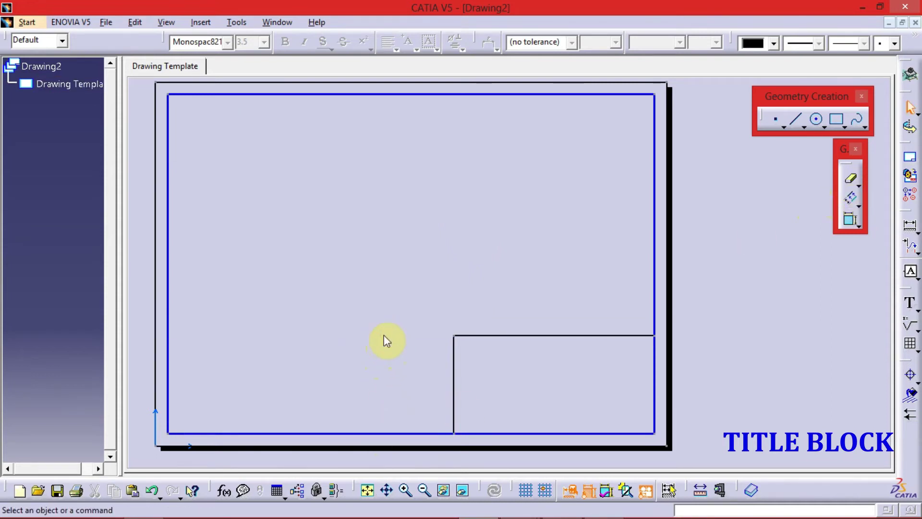
mouse_move(509, 352)
middle_down()
mouse_move(537, 289)
mouse_move(436, 175)
middle_up()
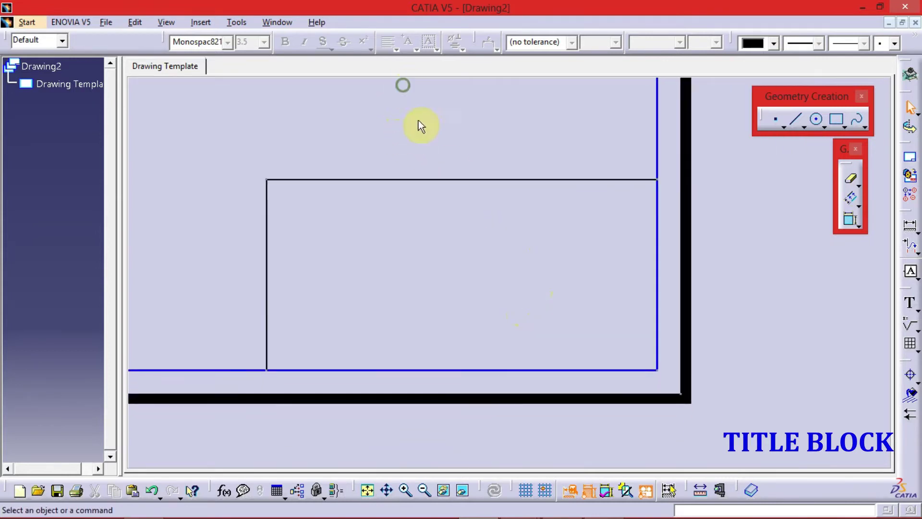
Step: Offset the title block's top line downward inside the block
middle_drag(454, 214, 455, 206)
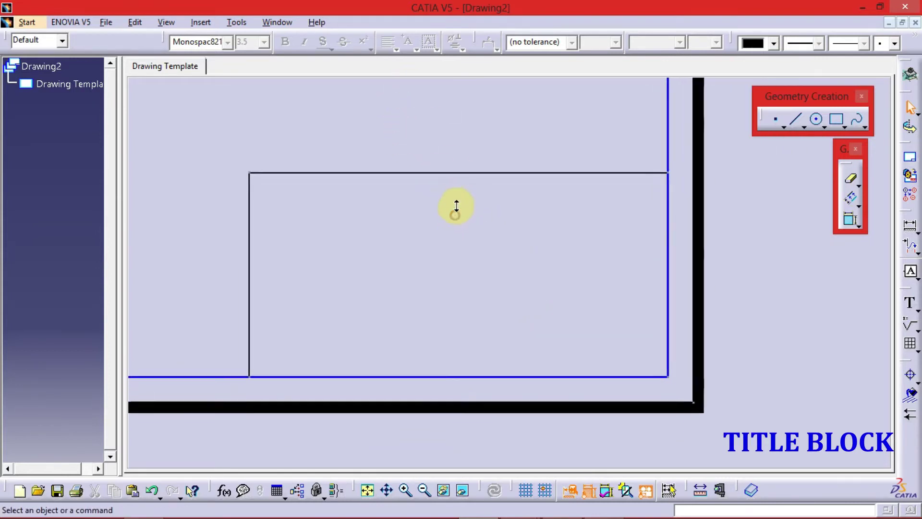
click(853, 201)
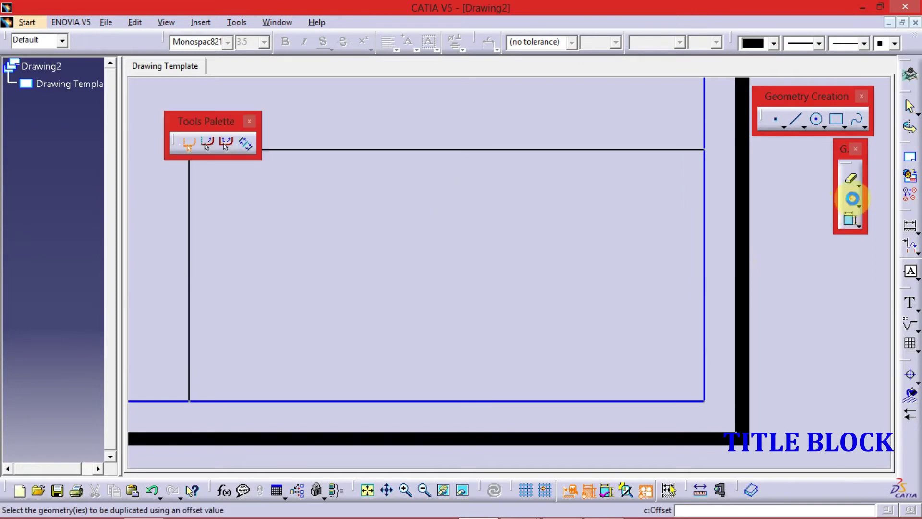
click(590, 151)
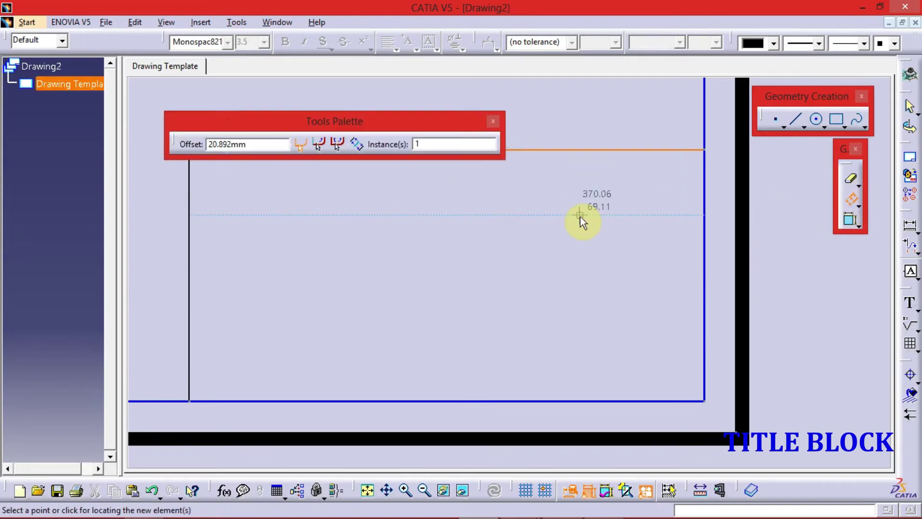
key(Tab)
key(Tab)
key(Tab)
text(1)
click(579, 214)
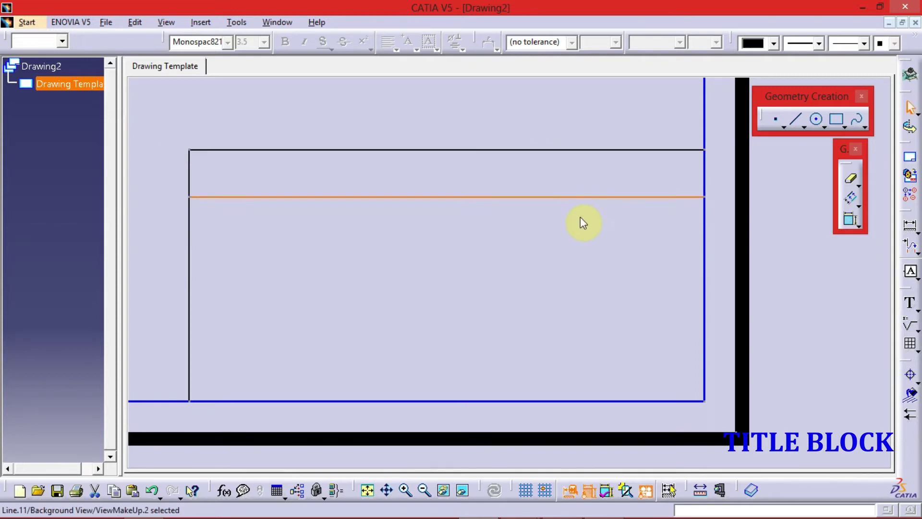
Step: Offset the new line into five copies 10 mm apart to form the rows
click(850, 202)
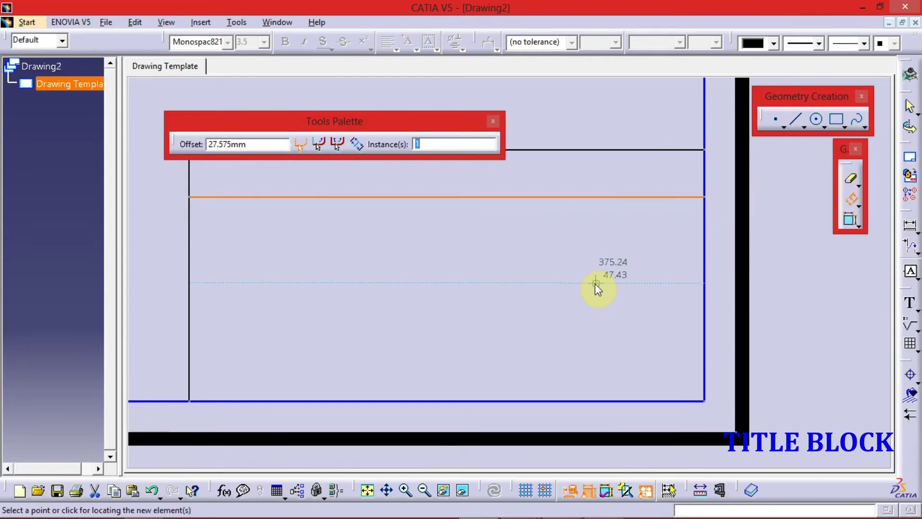
click(595, 284)
key(Tab)
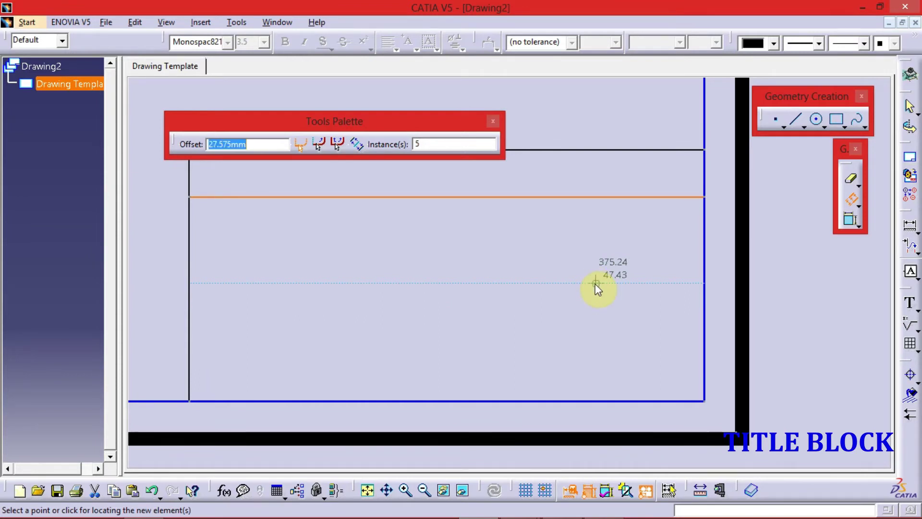
text(10)
click(596, 283)
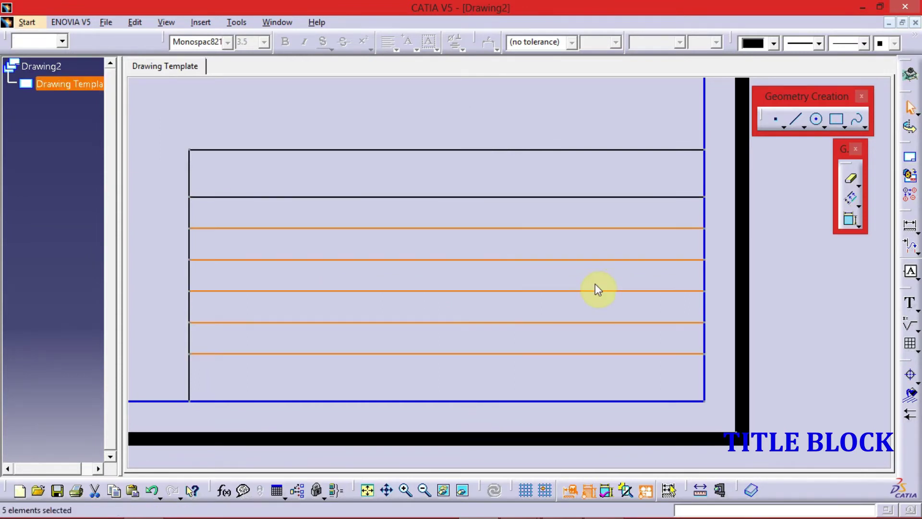
Step: Offset the table's left vertical line with 2 instances to make two column dividers
click(598, 166)
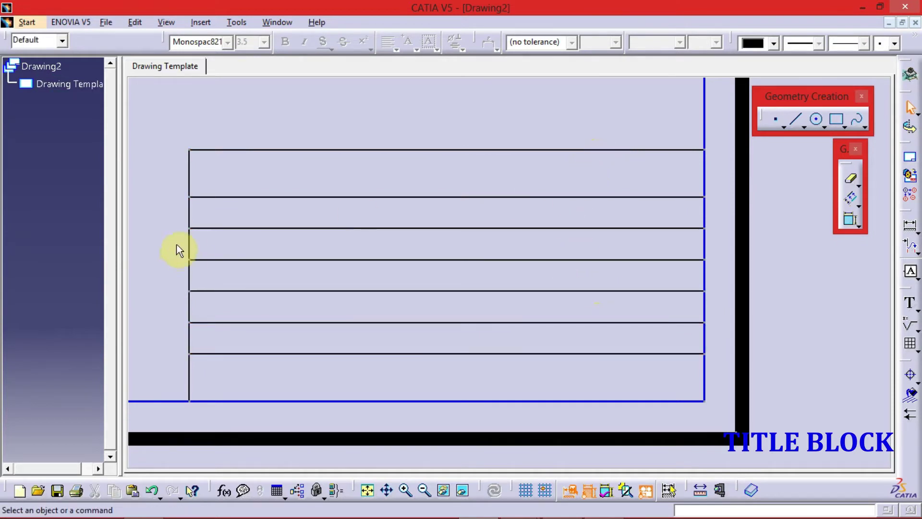
click(189, 211)
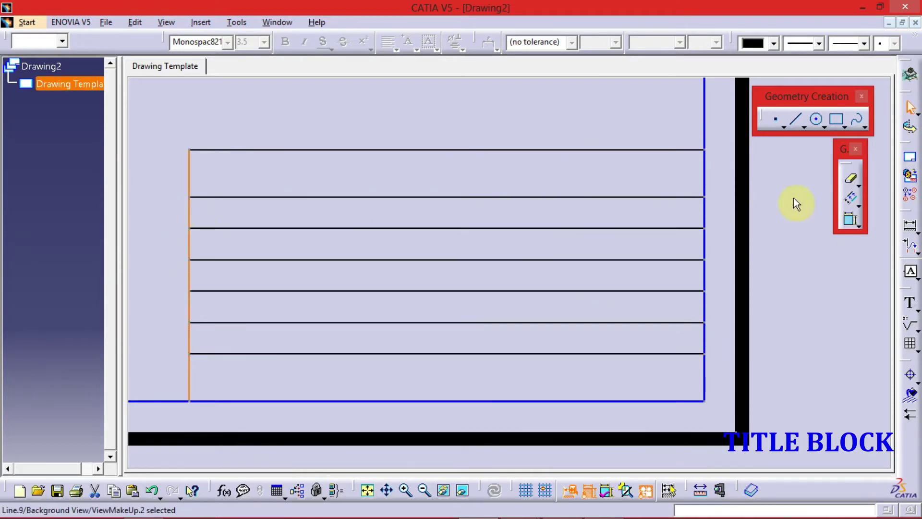
click(852, 200)
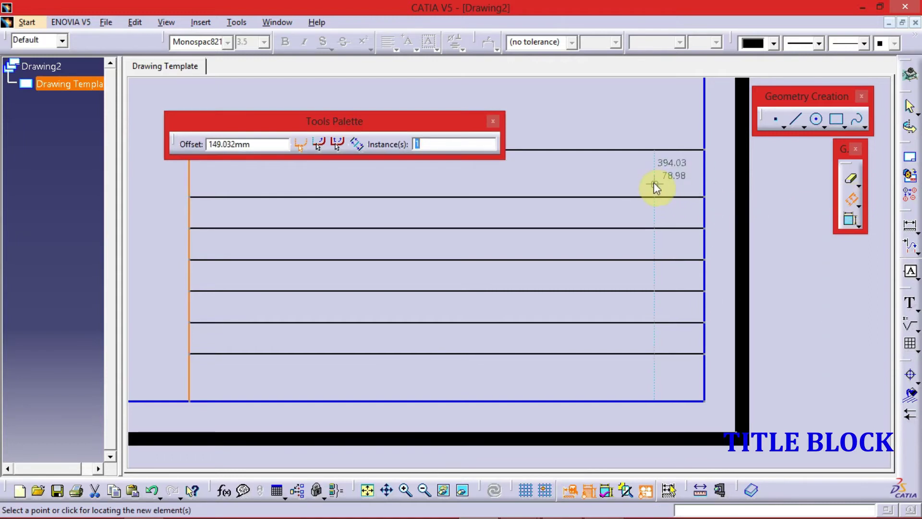
text(2)
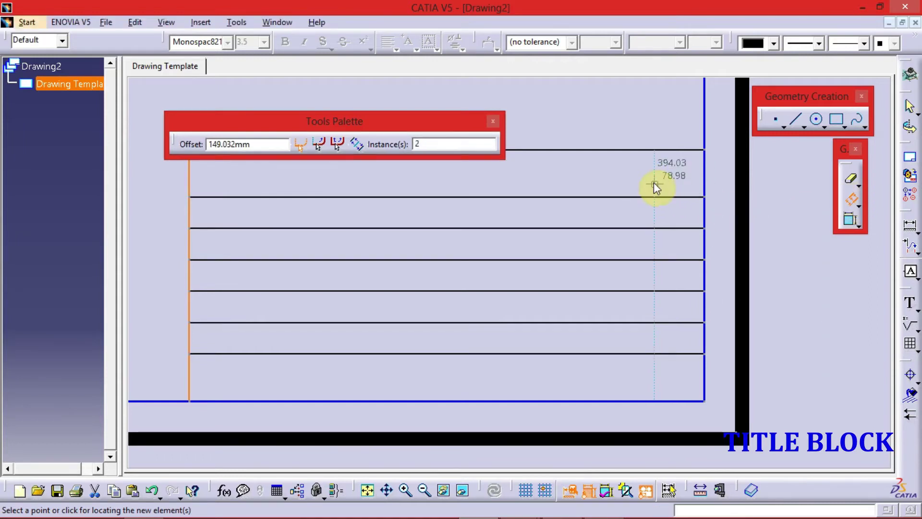
key(Tab)
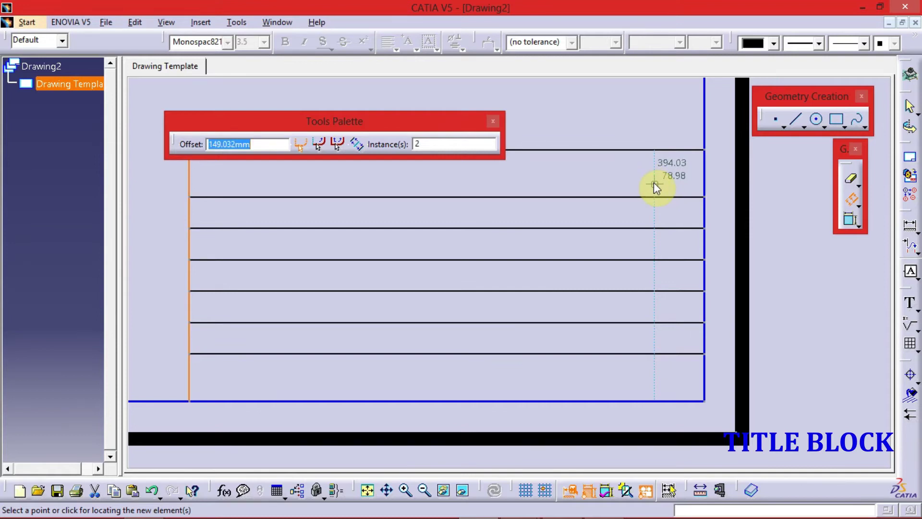
text(55)
click(654, 184)
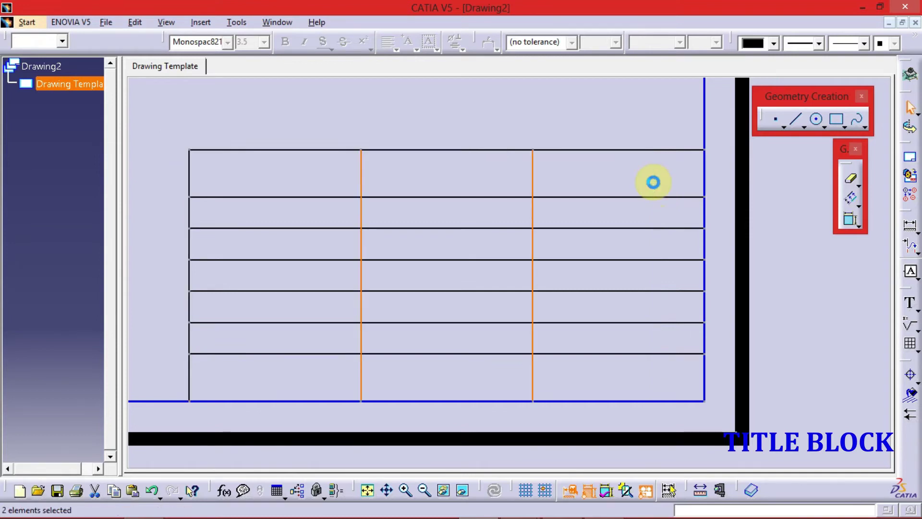
Step: Quick Trim the vertical segments out of the title block's top two rows
click(653, 183)
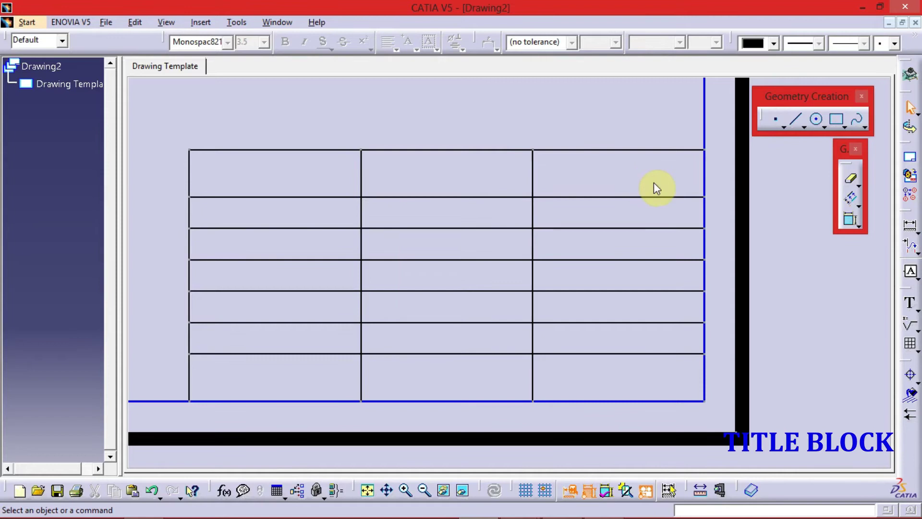
click(853, 182)
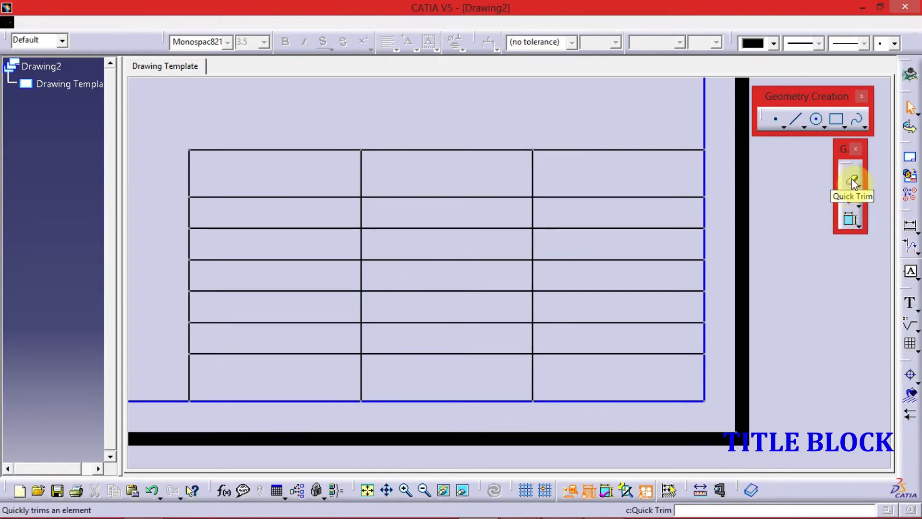
click(364, 179)
click(534, 179)
click(363, 213)
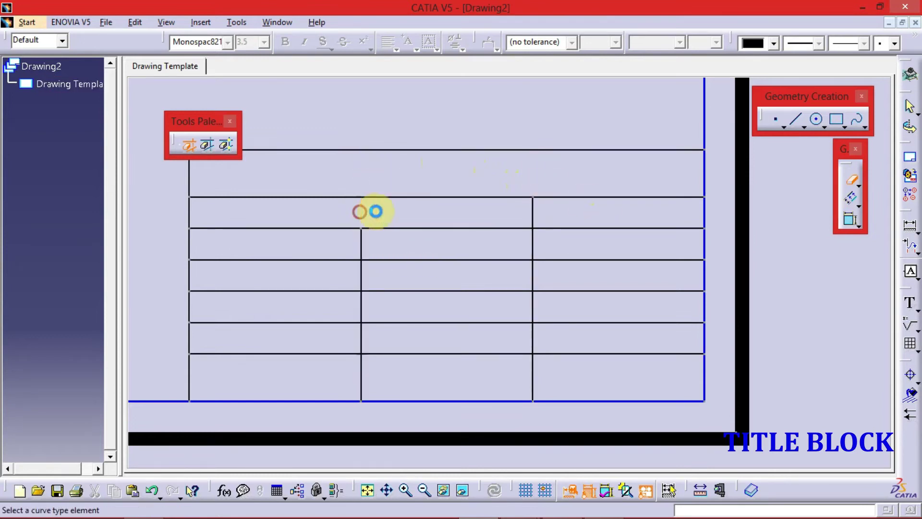
click(547, 218)
Step: Trim the middle horizontal segments in columns two and three, and the bottom-row verticals
click(478, 292)
click(590, 292)
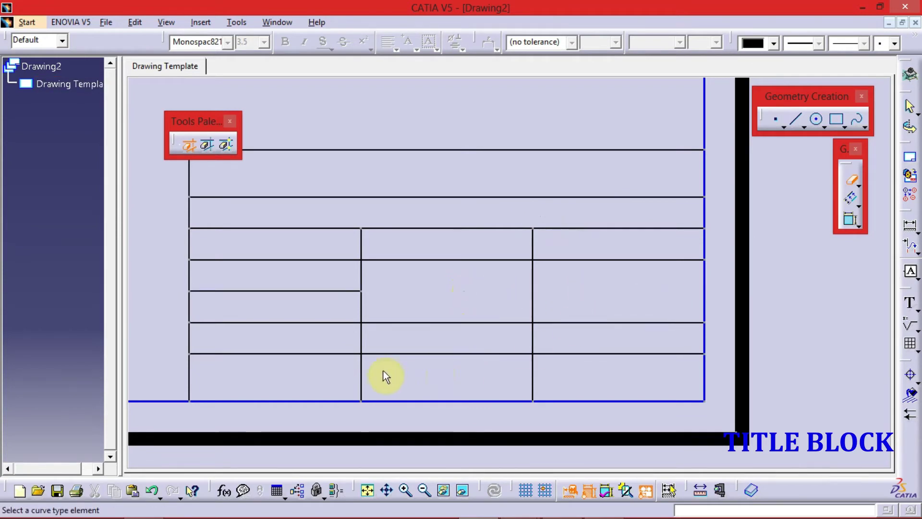
click(362, 379)
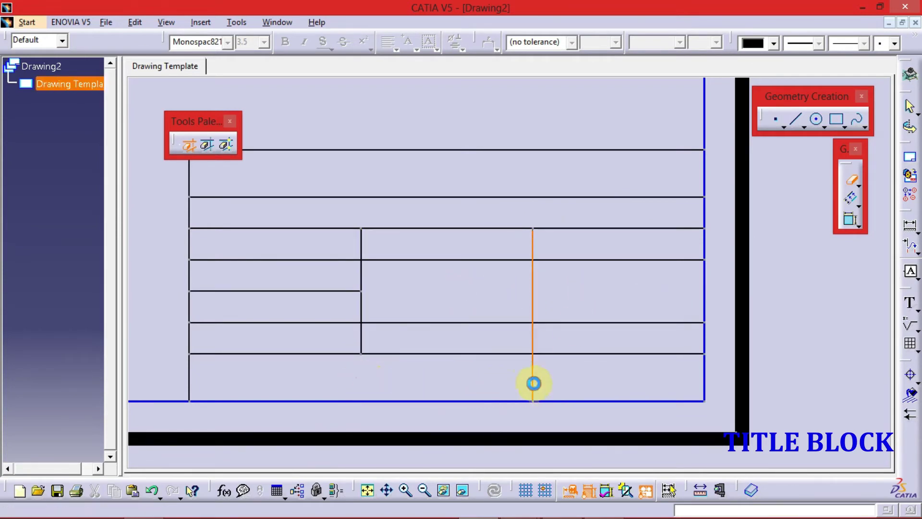
click(533, 383)
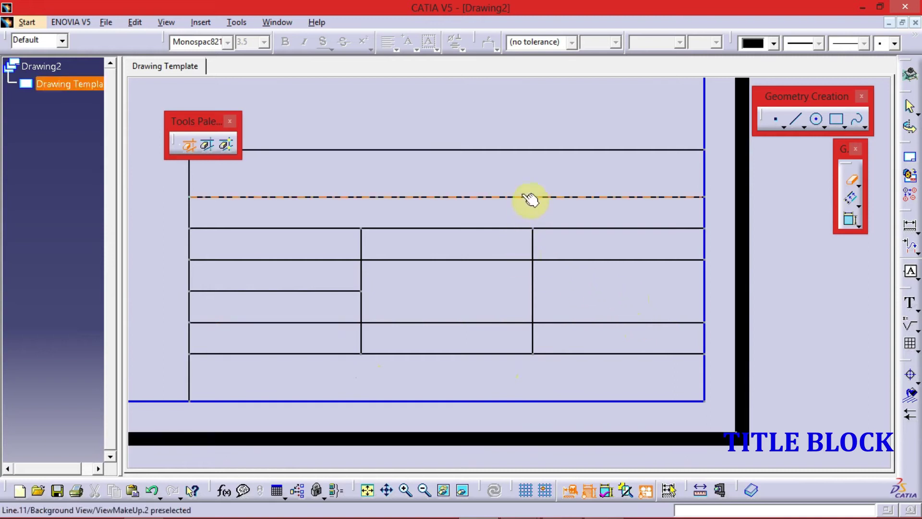
click(851, 183)
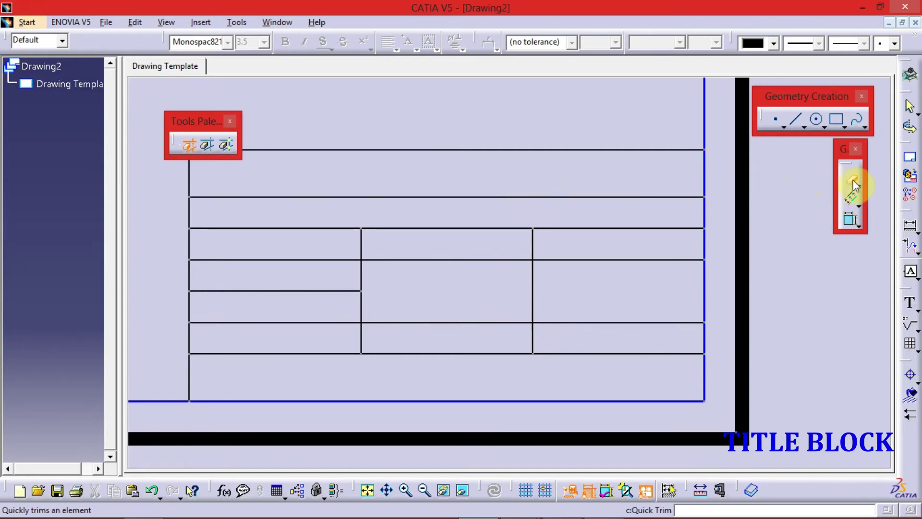
click(855, 186)
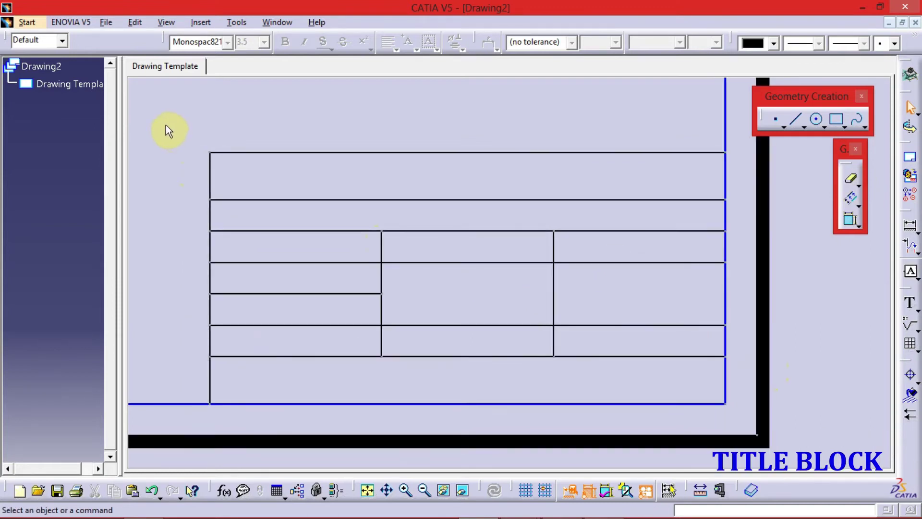
Step: Box-select every title block line and set its colour to blue
drag(166, 125, 571, 413)
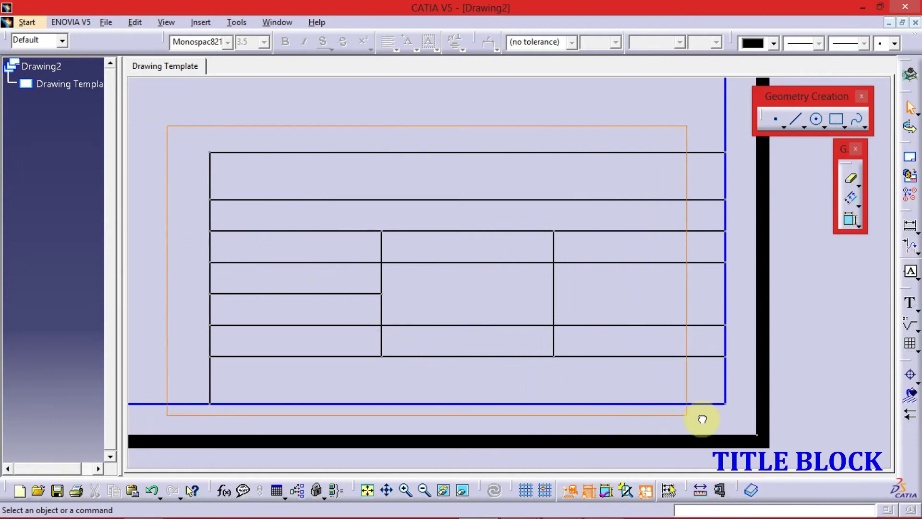
drag(572, 413, 740, 423)
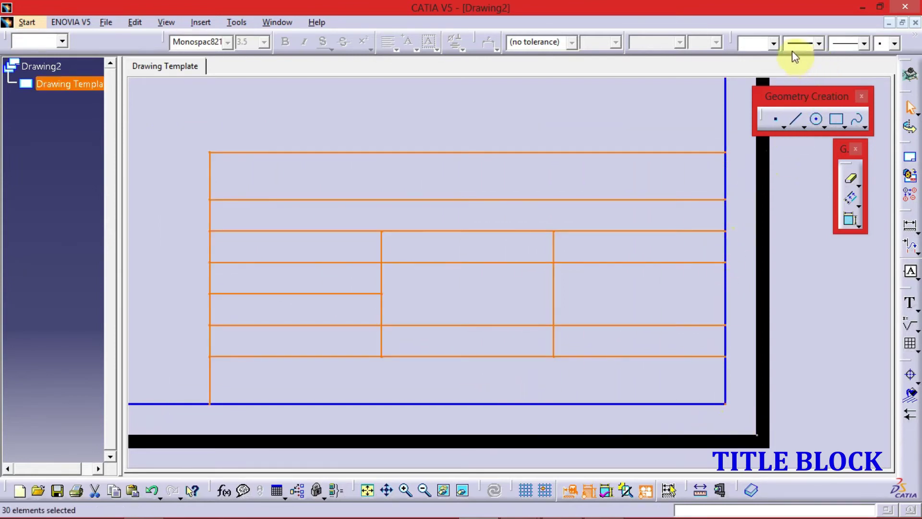
click(774, 44)
click(764, 159)
click(765, 161)
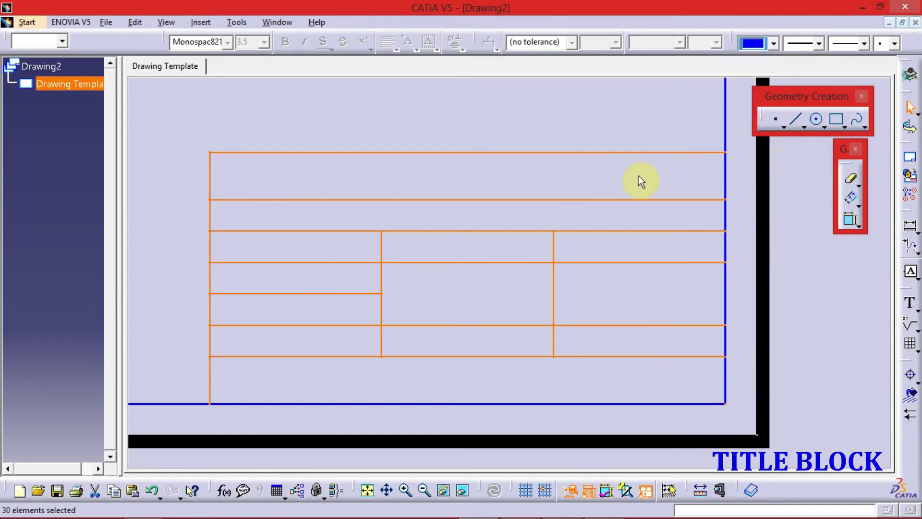
click(608, 174)
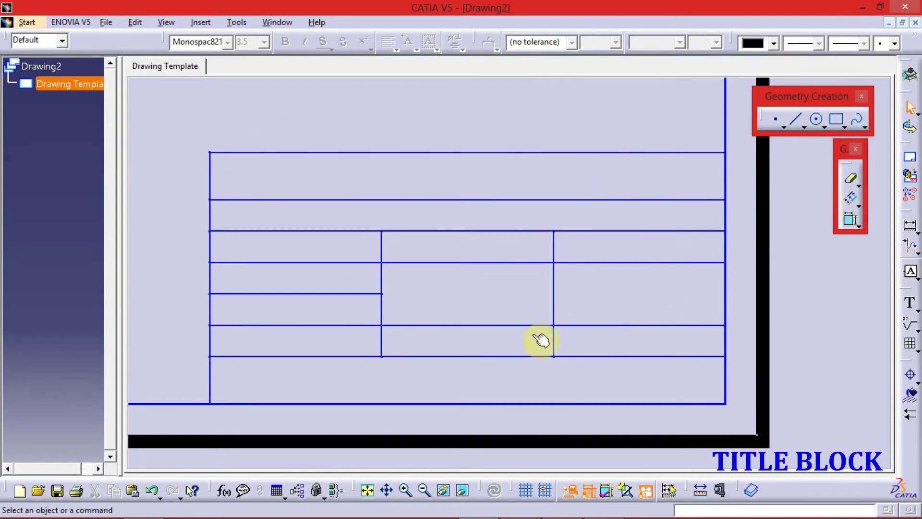
Step: Place a text box in the title block's top row for the college name
click(910, 304)
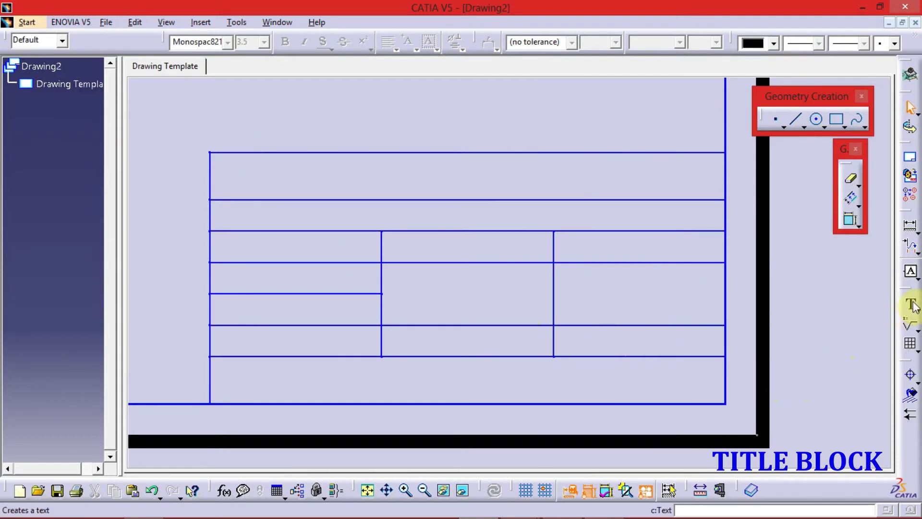
click(293, 173)
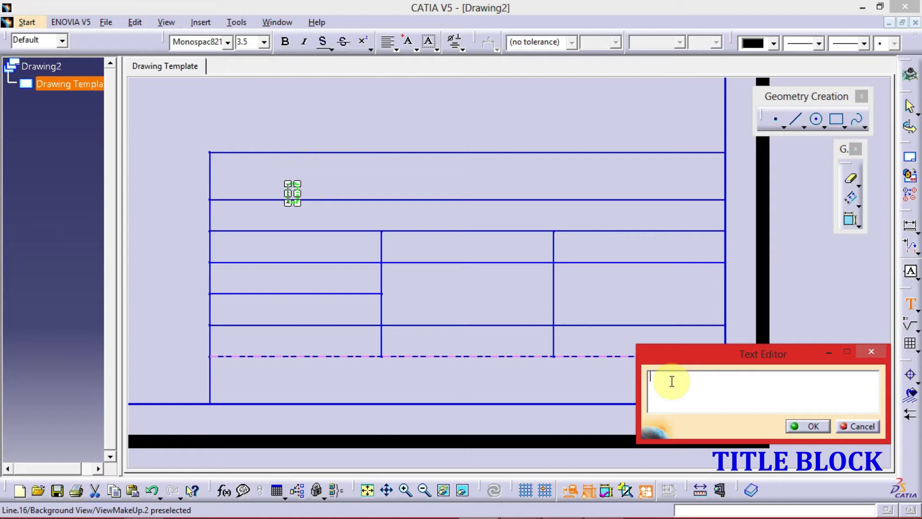
text(CO)
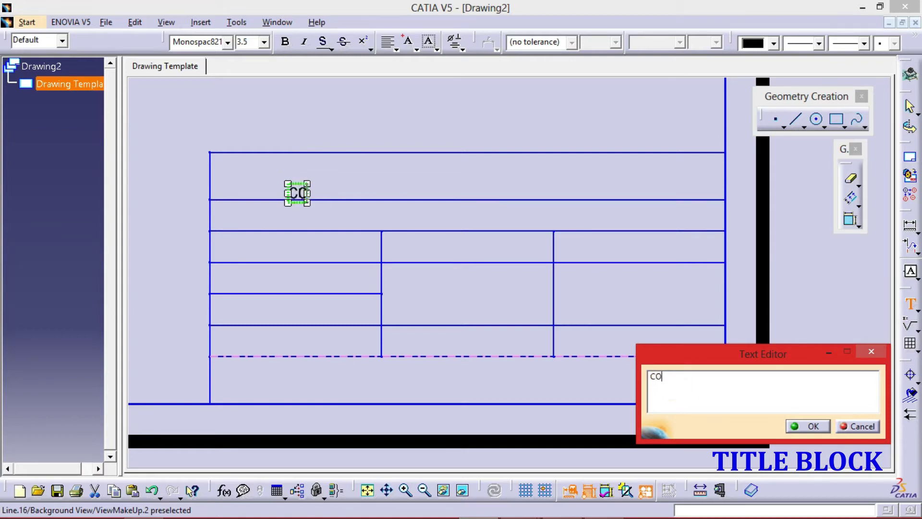
text(LLEGE OF ENGINEERING & TECH)
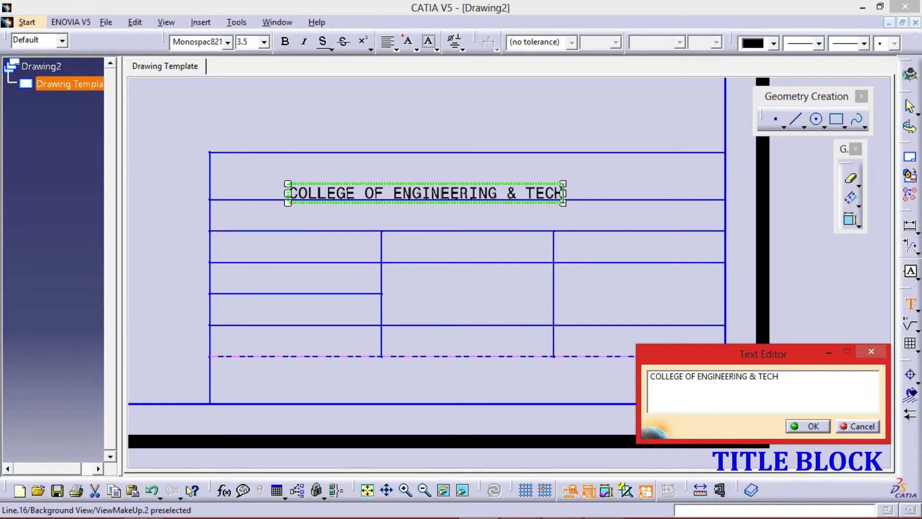
text(NOLOGY)
Step: Format the college heading in Cambria at 4.5 mm and confirm it
drag(822, 375, 647, 382)
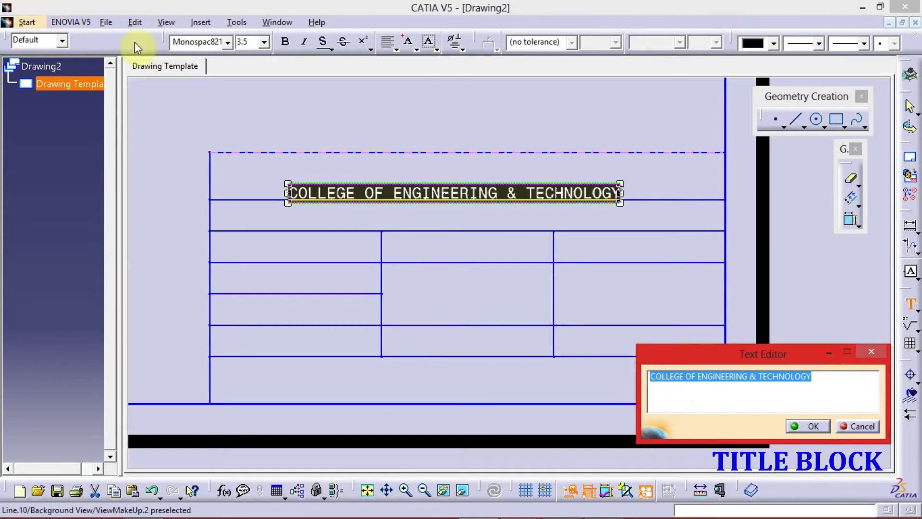
click(227, 42)
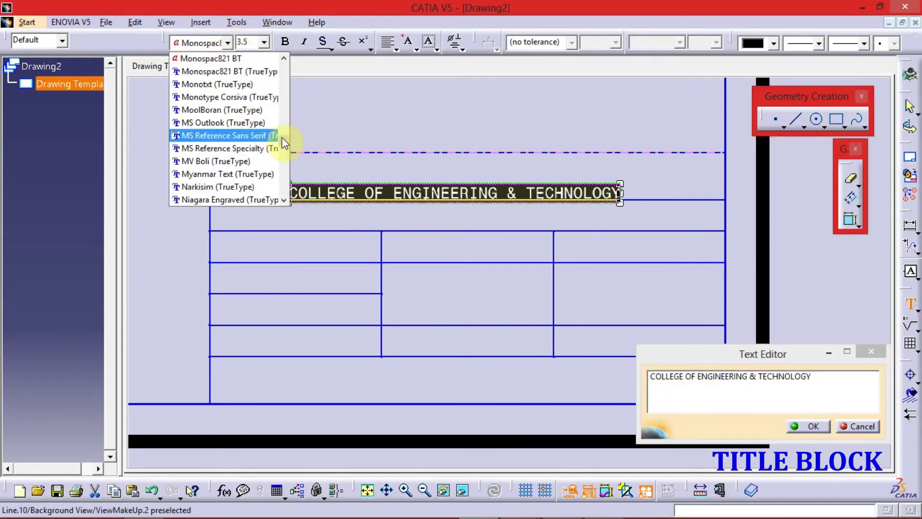
drag(284, 133, 285, 82)
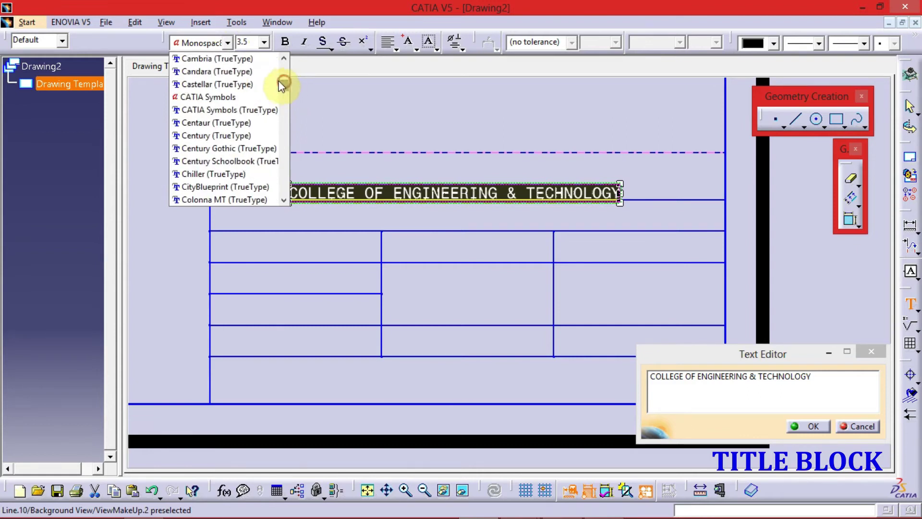
click(250, 60)
click(262, 42)
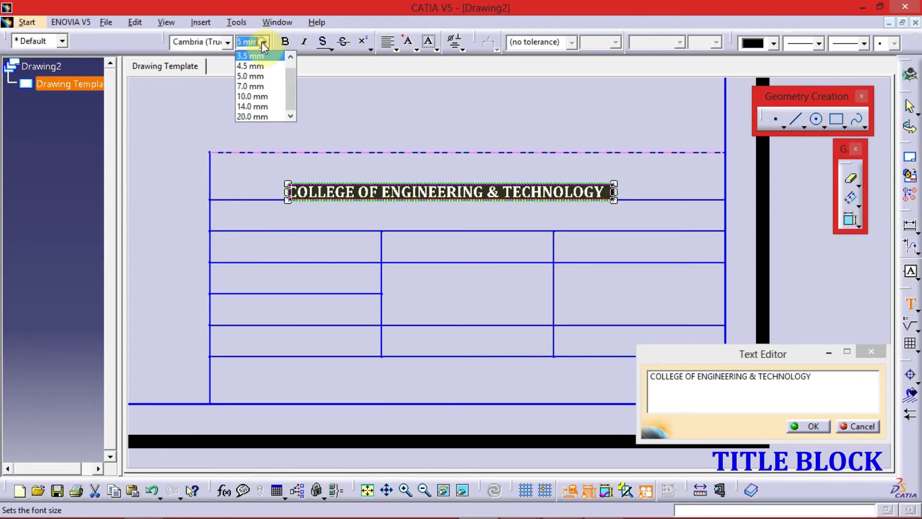
click(259, 65)
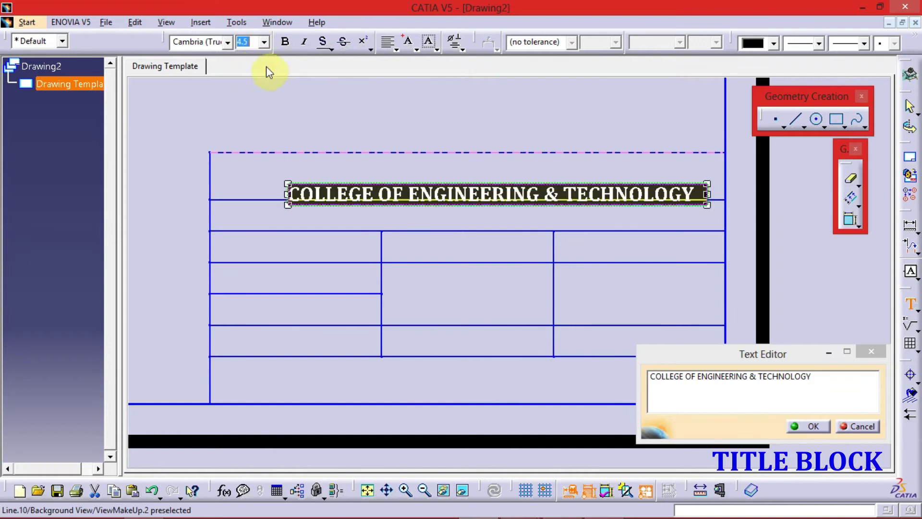
click(809, 427)
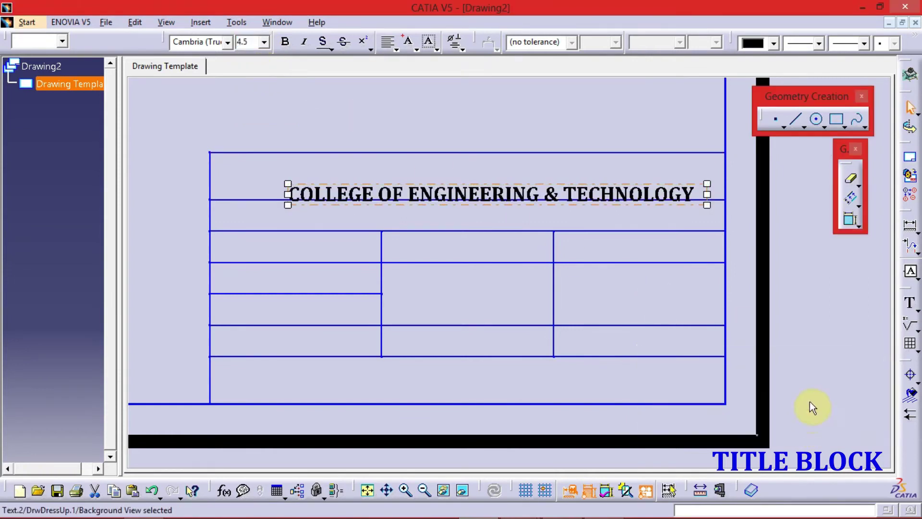
Step: Place a 'Name:' label in the second row, styled Cambria at 4.5 mm
click(912, 304)
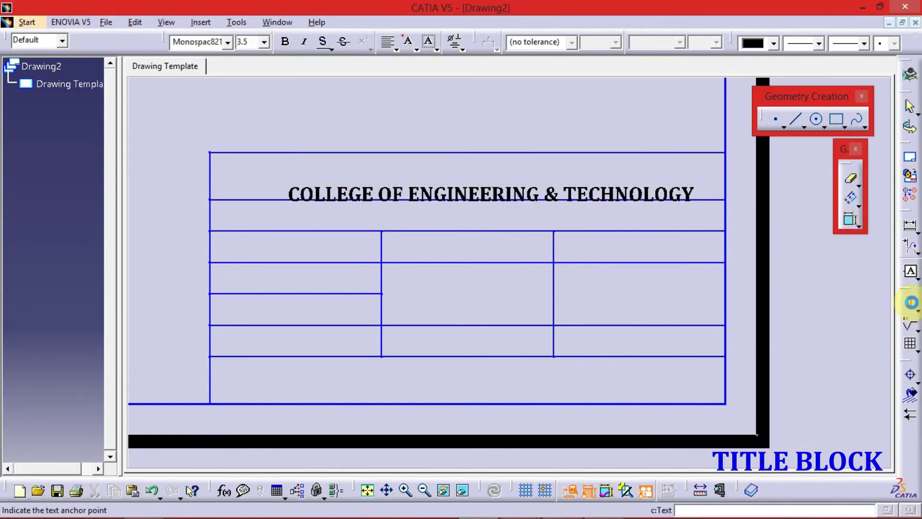
click(250, 219)
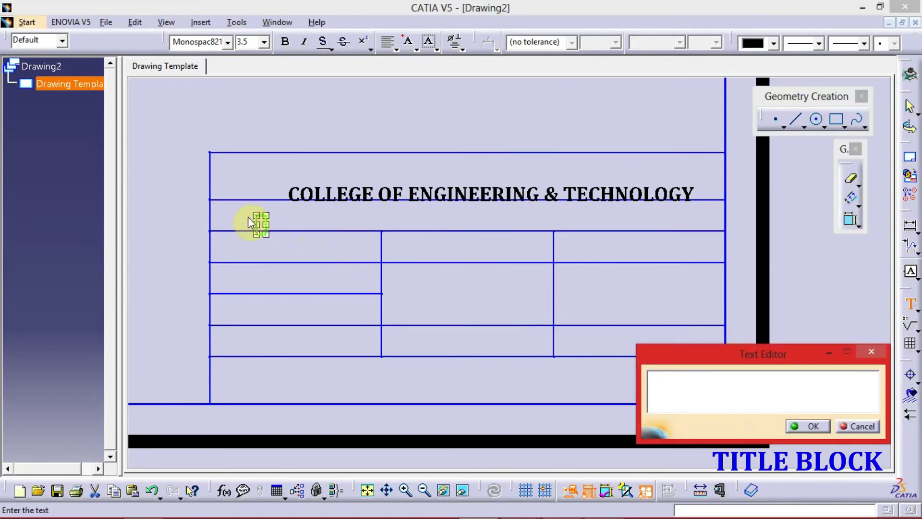
text(Name:)
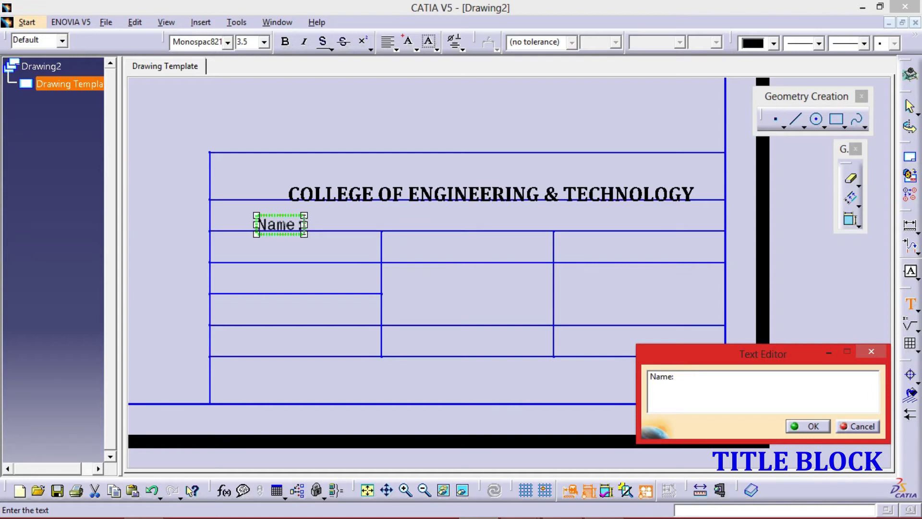
double_click(696, 380)
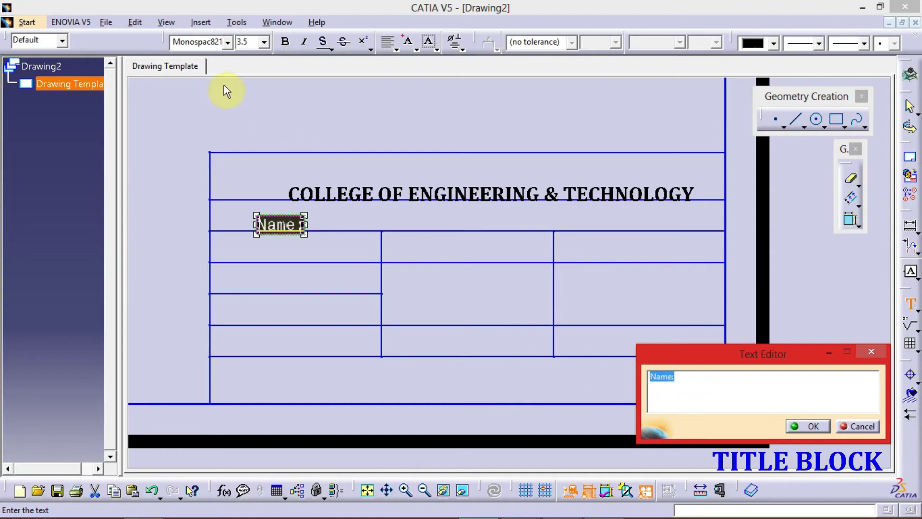
click(225, 41)
scroll(282, 127, up, 5)
drag(285, 125, 288, 83)
click(261, 58)
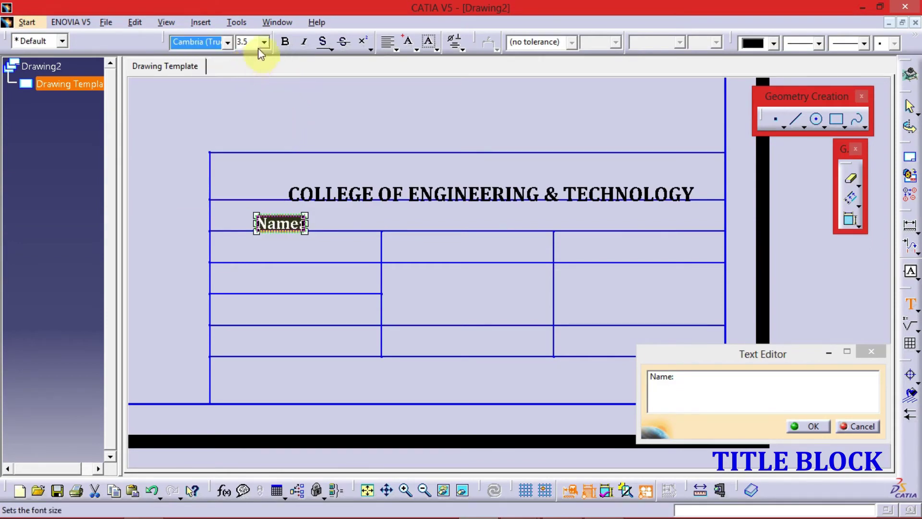
click(264, 40)
click(254, 65)
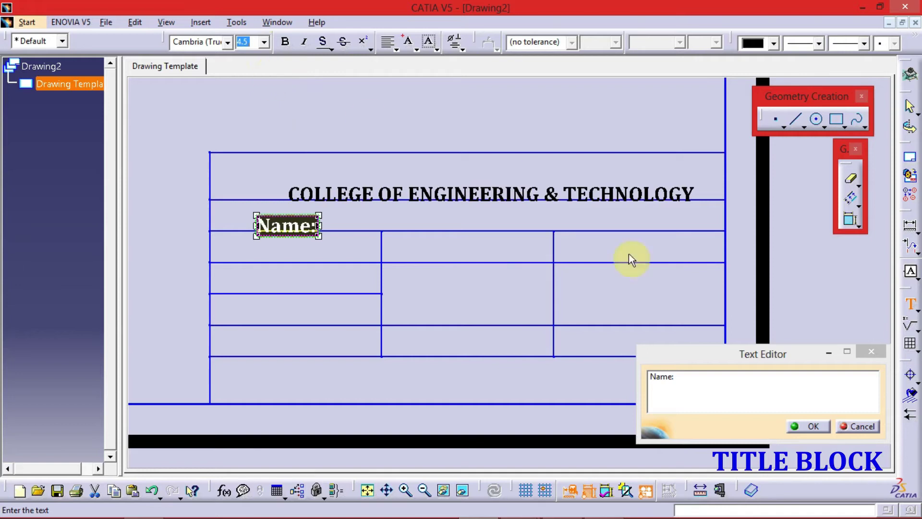
click(814, 428)
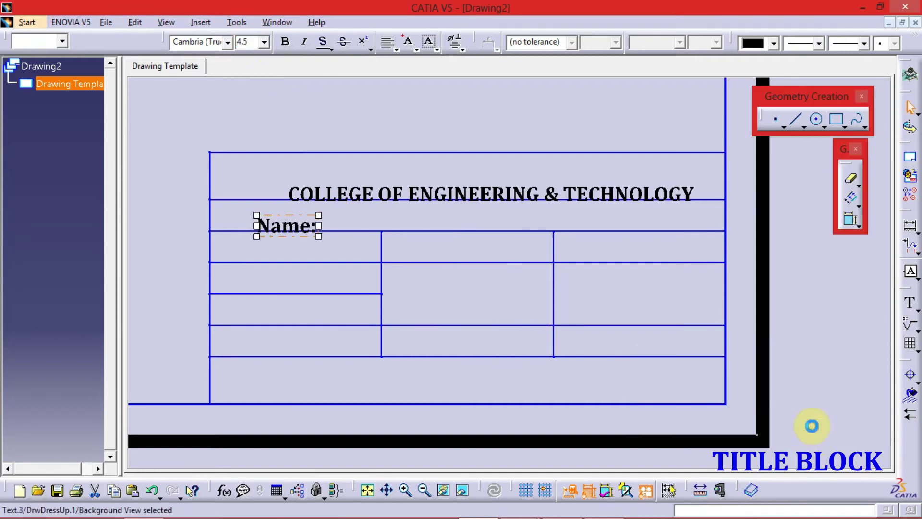
Step: Drag the college heading up so it sits centred in the top row
click(460, 202)
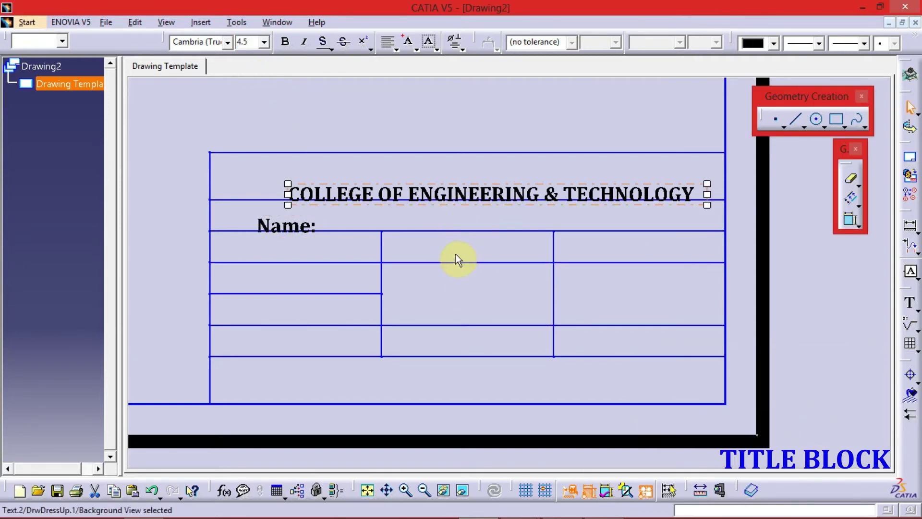
click(448, 197)
drag(448, 196, 454, 183)
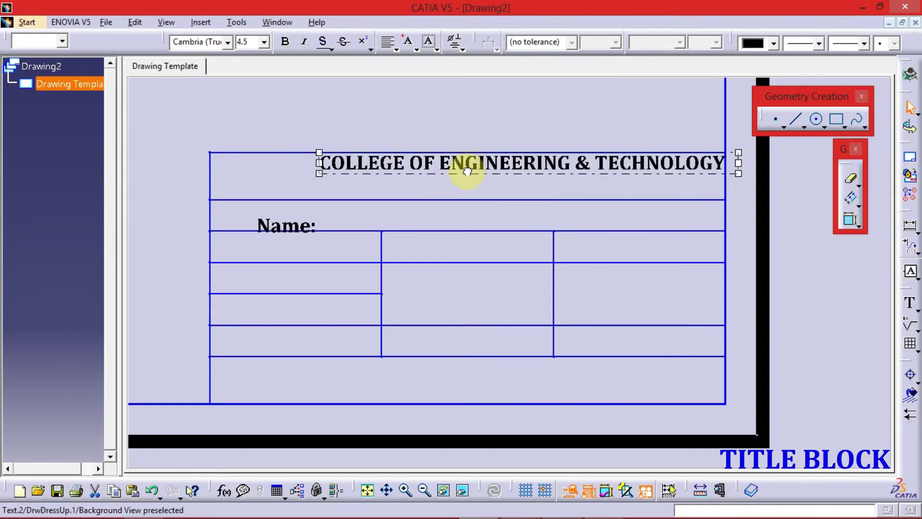
mouse_move(454, 184)
mouse_down()
mouse_move(454, 165)
mouse_move(456, 189)
mouse_move(464, 179)
mouse_up()
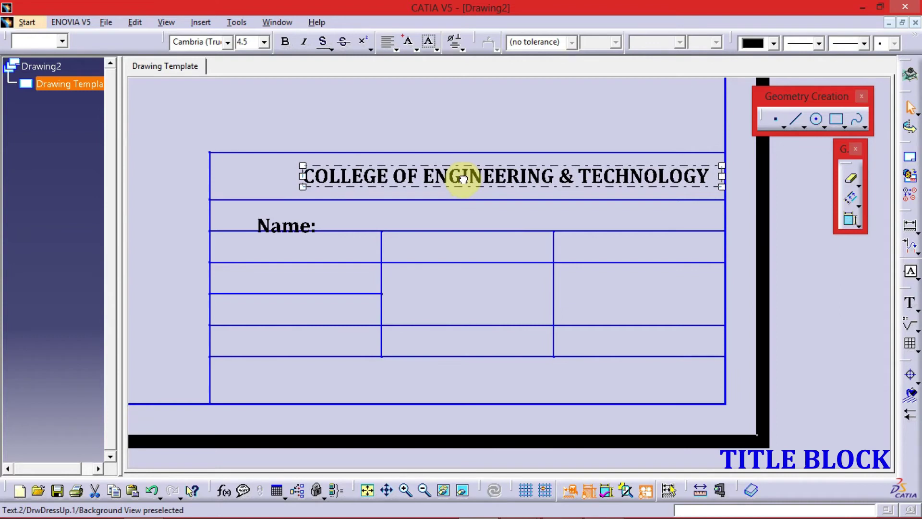
drag(463, 178, 463, 181)
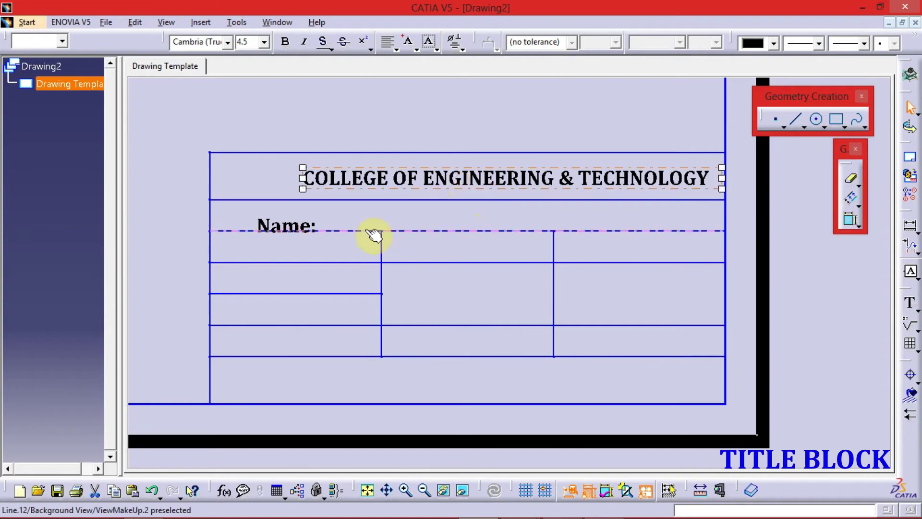
Step: Move the 'Name:' label to the left edge of its row
click(310, 226)
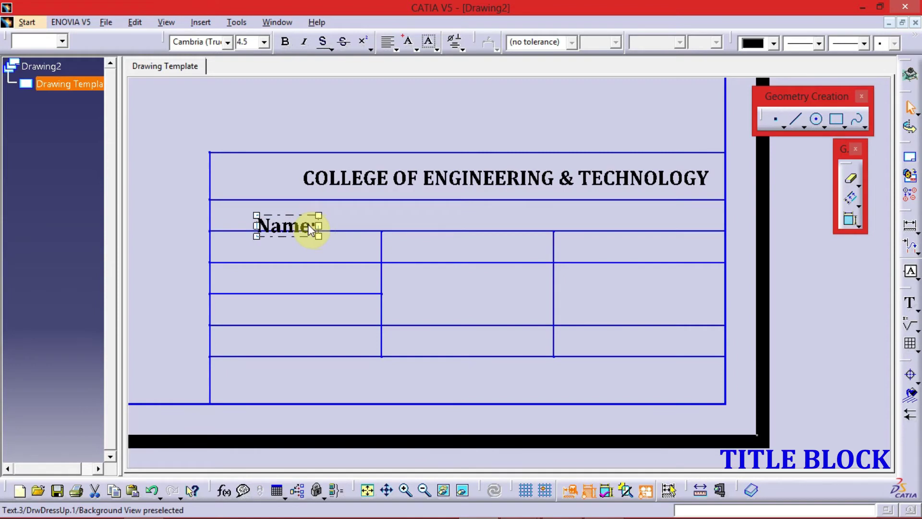
drag(308, 224, 272, 215)
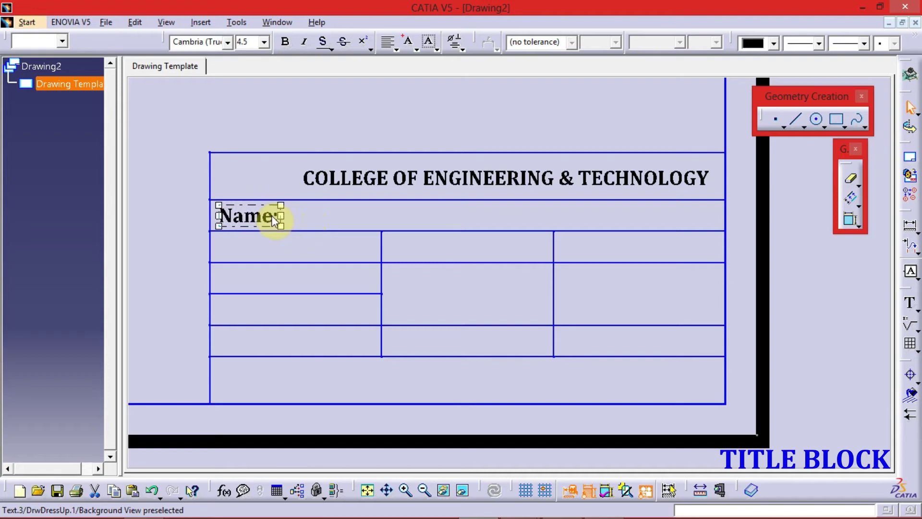
click(365, 219)
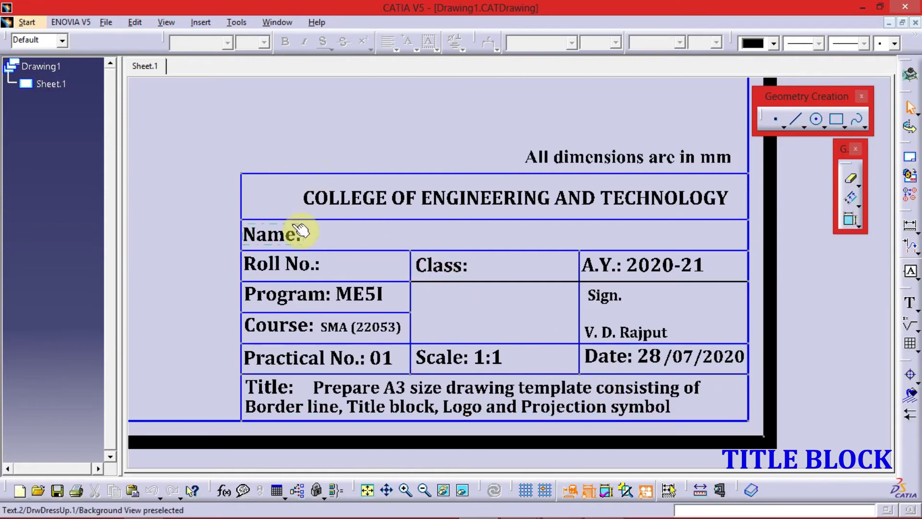
Step: Insert an embedded Paintbrush Picture object through Insert > Object
middle_click(442, 305)
middle_drag(441, 305, 479, 304)
click(207, 24)
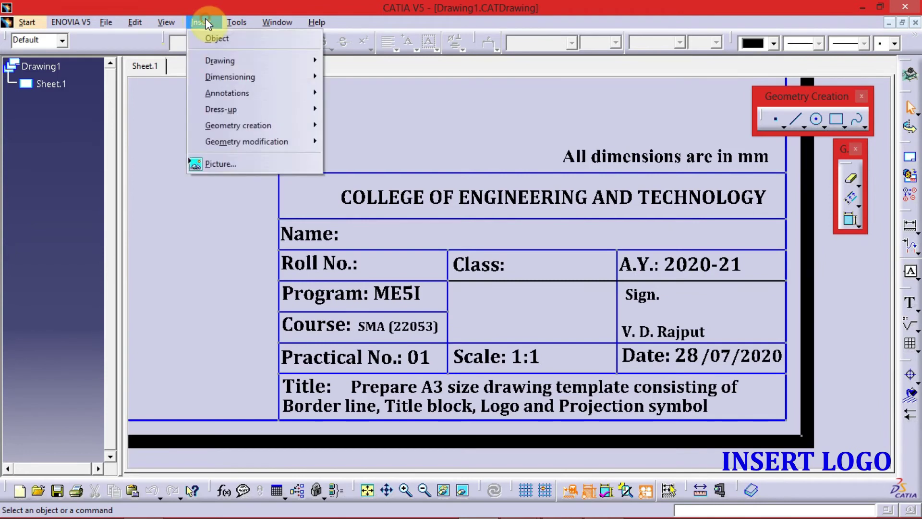
click(215, 40)
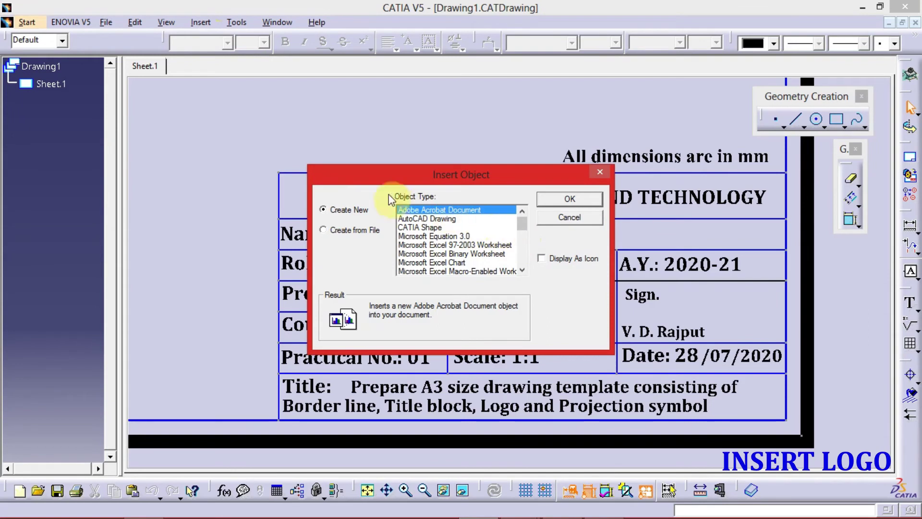
drag(521, 223, 524, 259)
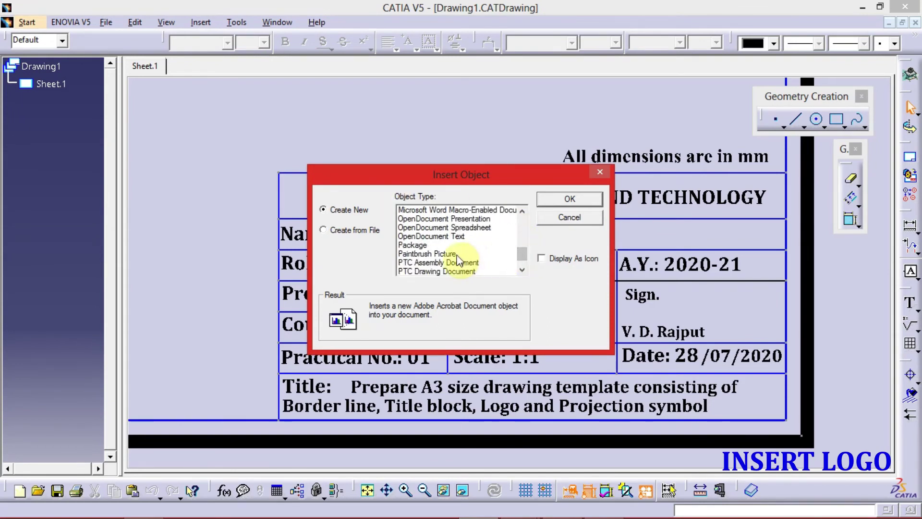
click(444, 255)
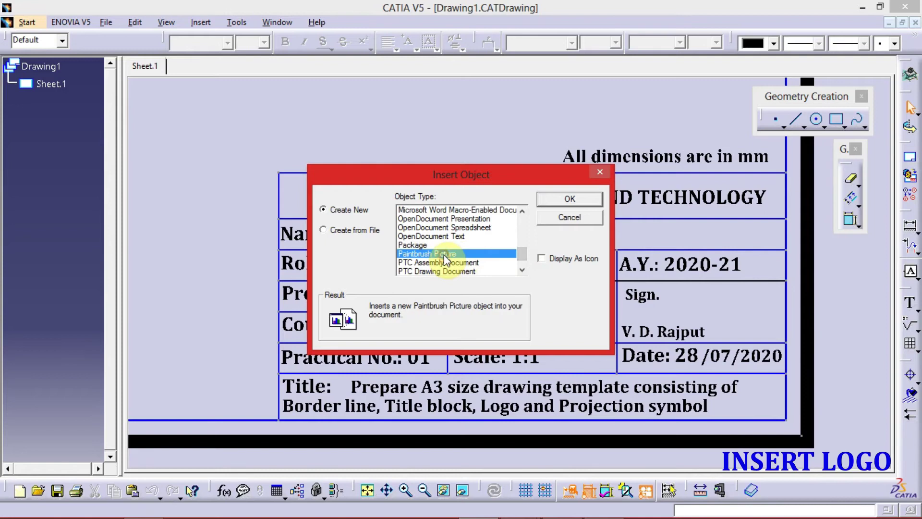
click(562, 207)
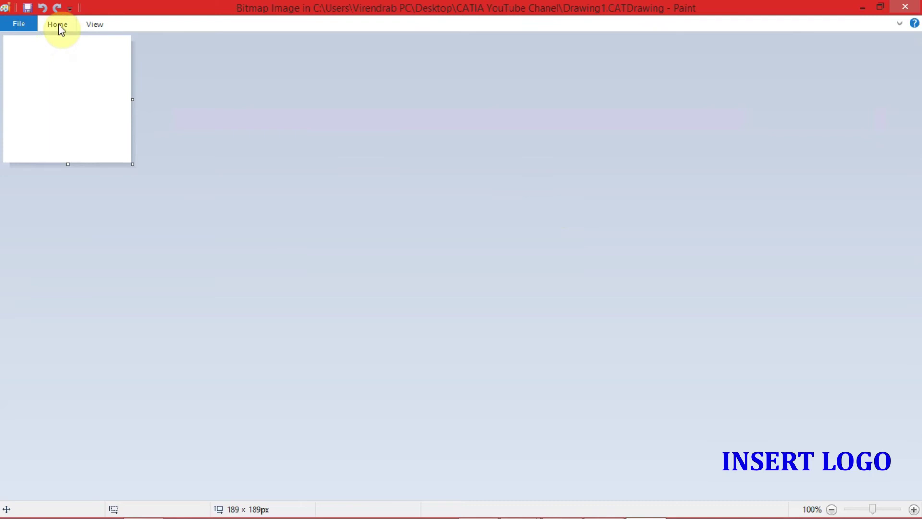
Step: Paste Logo.png into the Paint picture with Paste from
click(59, 24)
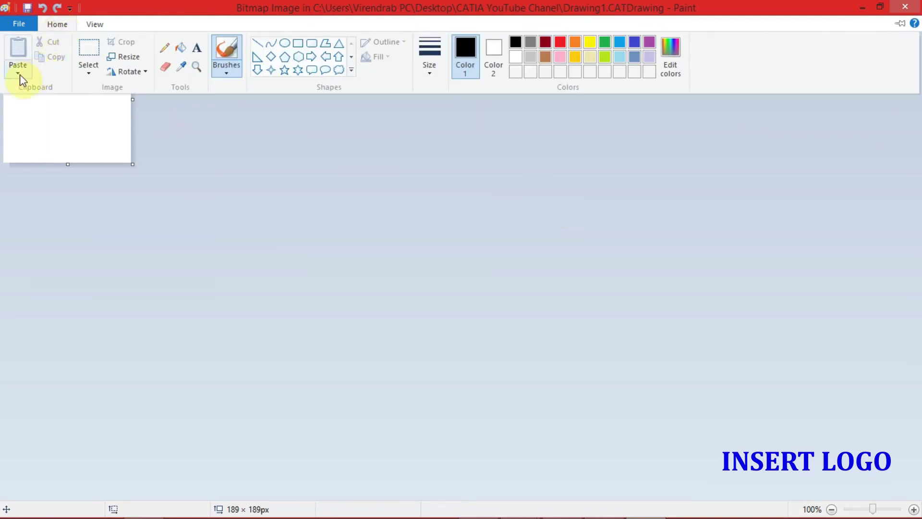
click(20, 73)
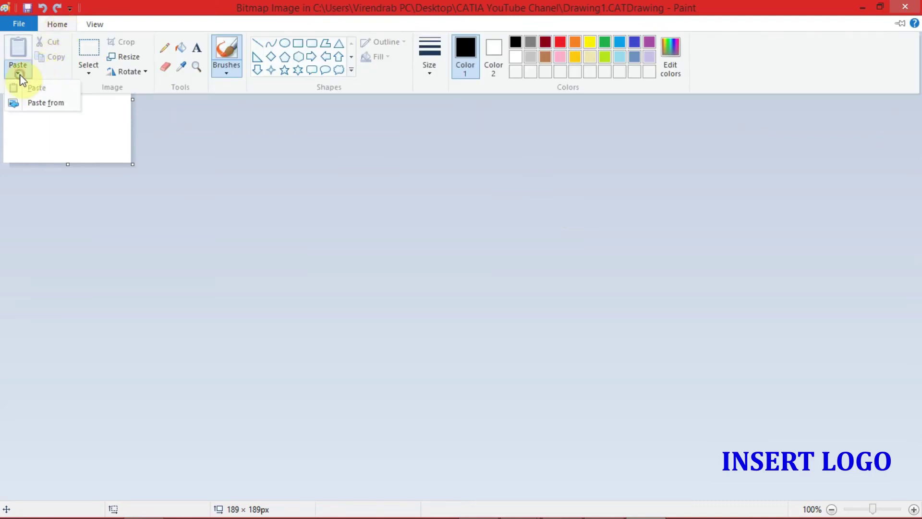
click(42, 103)
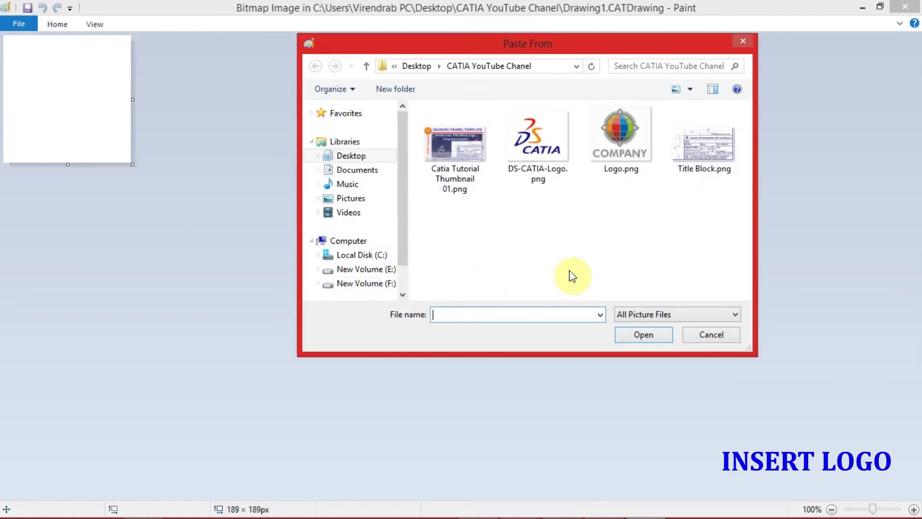
click(626, 142)
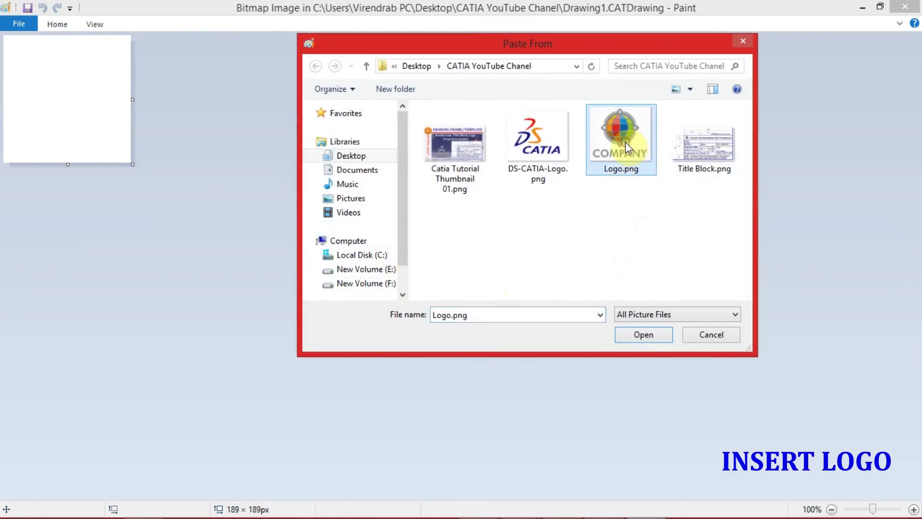
click(643, 336)
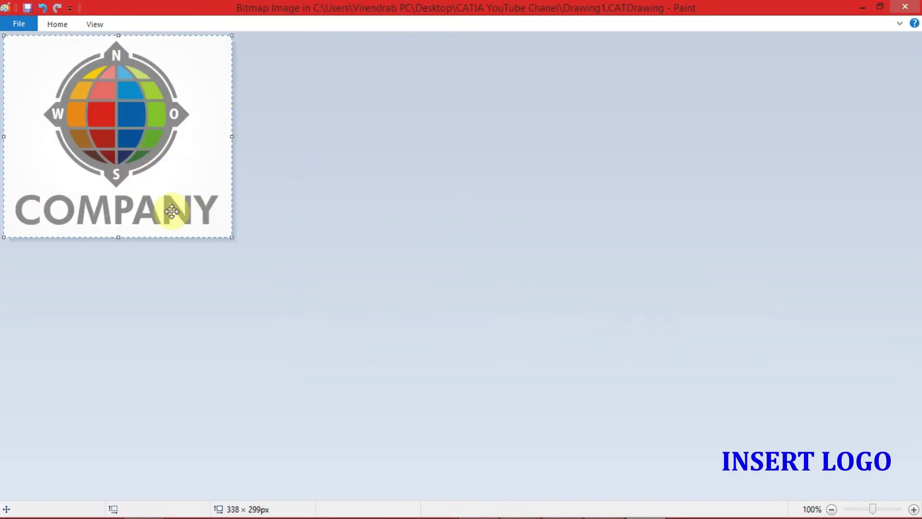
Step: Close Paint and move the embedded logo up to the title block
click(910, 7)
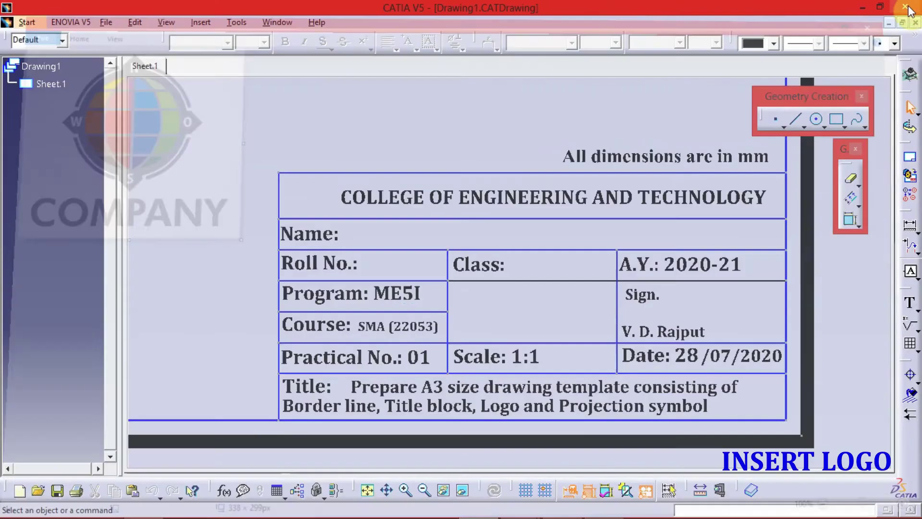
mouse_move(215, 229)
ctrl+middle_down()
mouse_move(307, 281)
mouse_move(417, 288)
ctrl+middle_up()
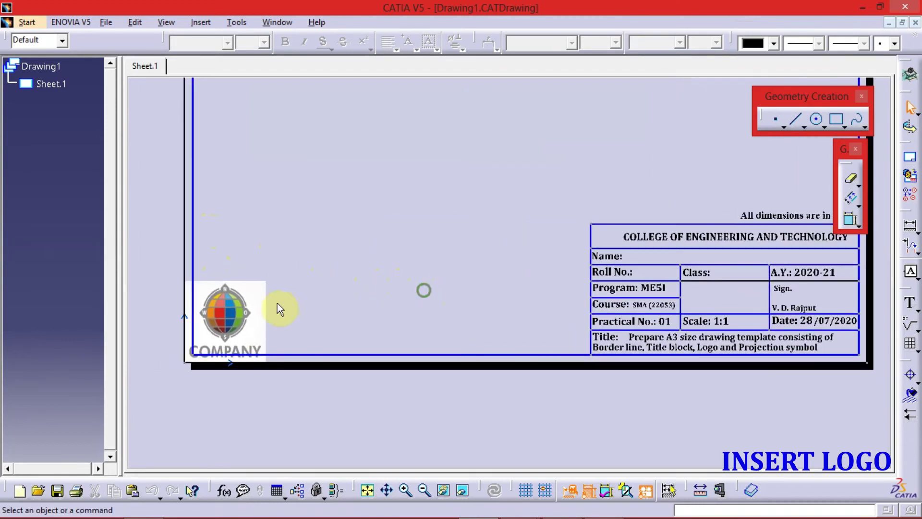
click(263, 321)
drag(259, 322, 635, 163)
ctrl+middle_drag(635, 162, 450, 124)
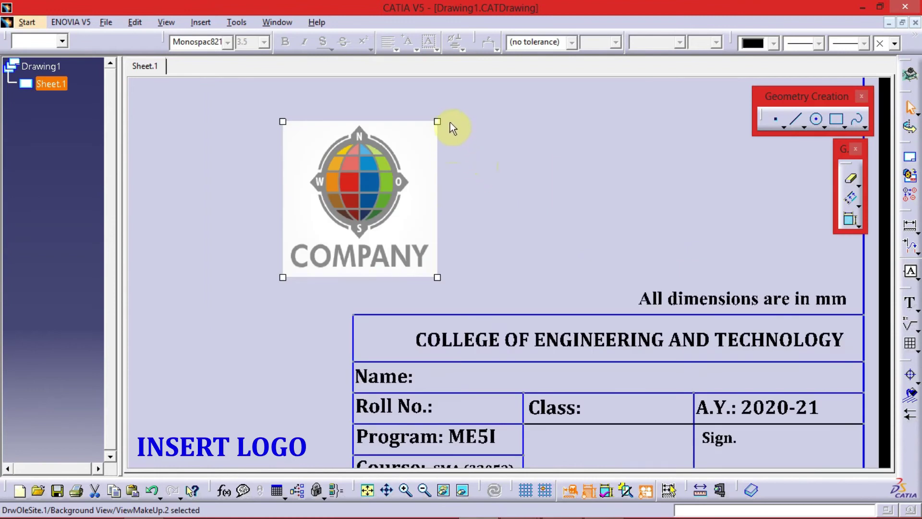
Step: Shrink the logo to fit left of the college heading, then pan to the blank Class cell
drag(438, 123, 370, 214)
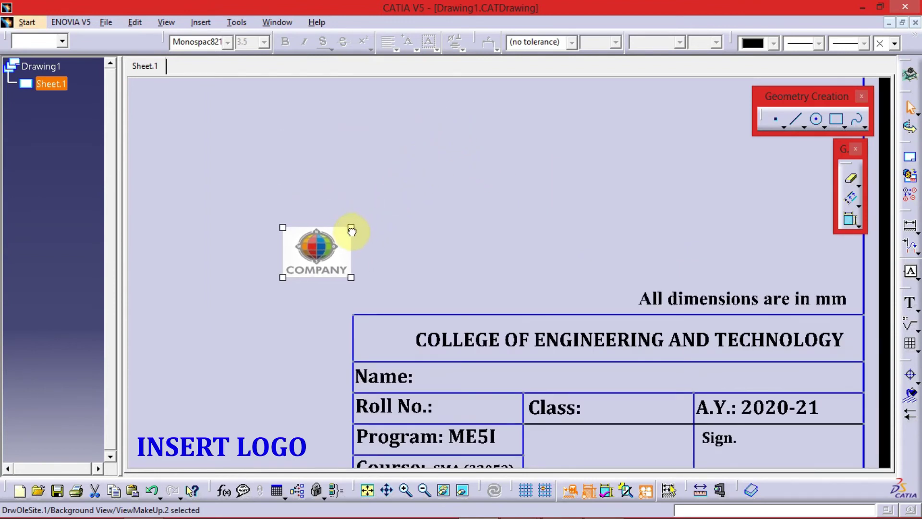
mouse_move(370, 214)
mouse_down()
mouse_move(343, 240)
mouse_move(393, 345)
mouse_up()
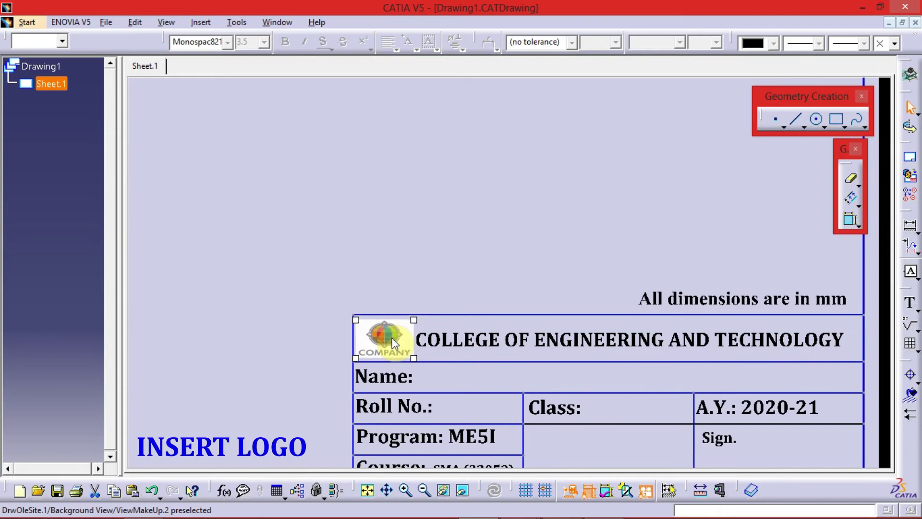
click(426, 232)
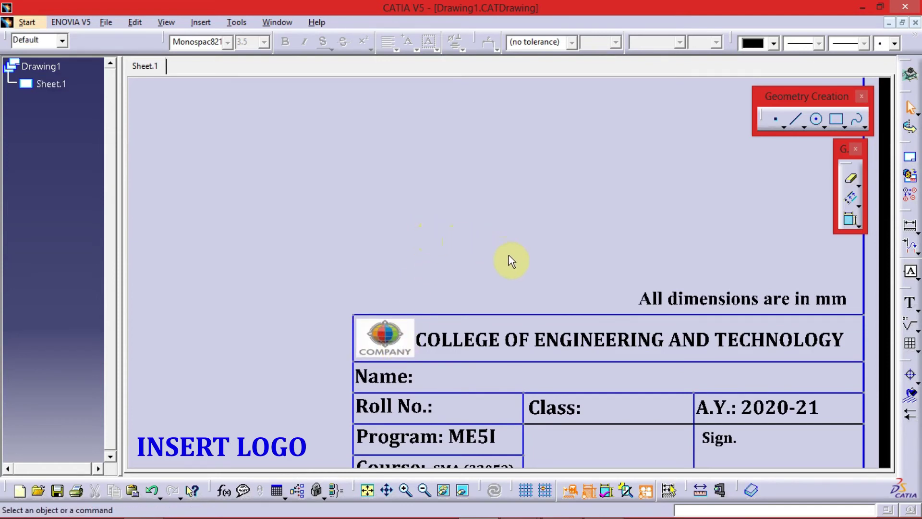
mouse_move(509, 255)
middle_down()
mouse_move(474, 185)
mouse_move(454, 248)
mouse_move(474, 211)
middle_up()
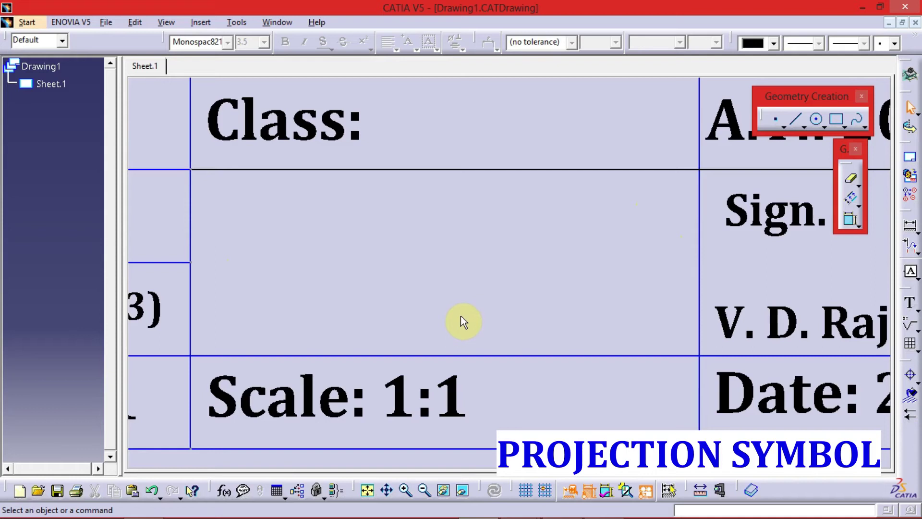
Step: Draw the horizontal centre line across the cell below Class
click(796, 120)
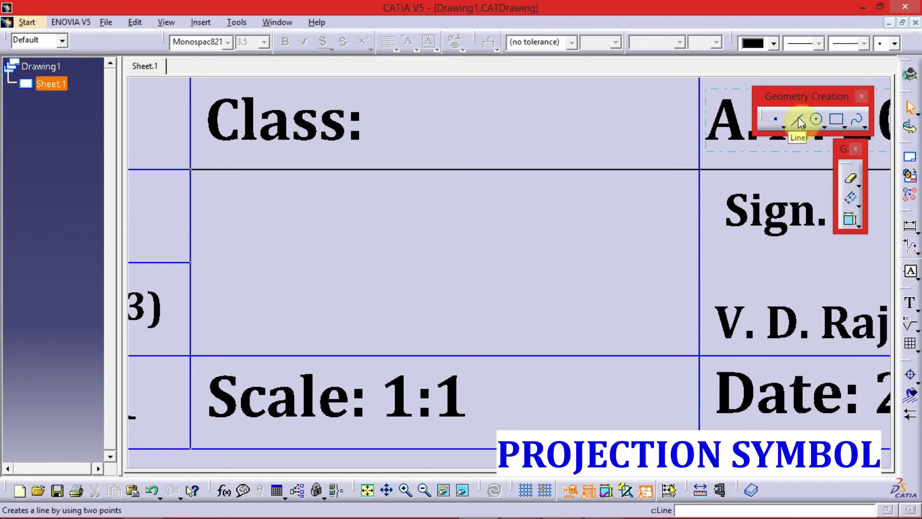
click(799, 120)
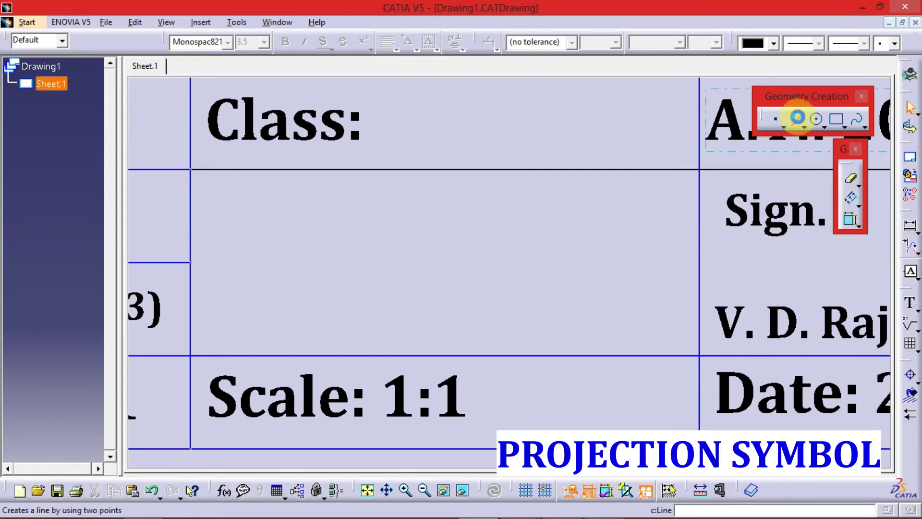
click(200, 261)
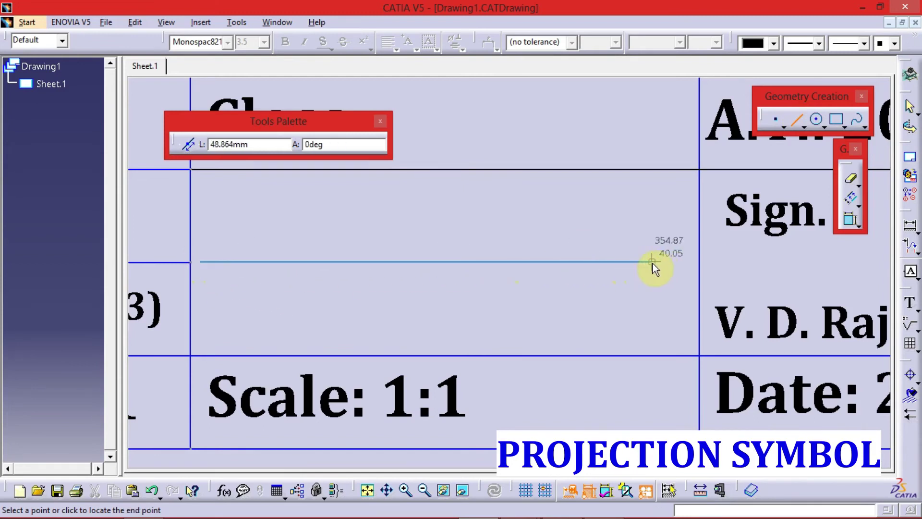
click(683, 261)
Step: Draw a vertical centre line with Symmetrical Extension, centred on the horizontal line
click(547, 311)
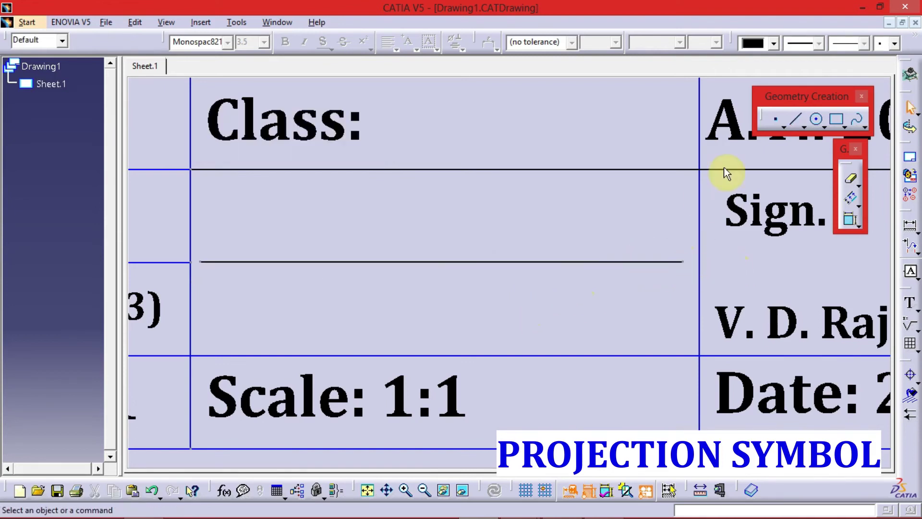
click(799, 120)
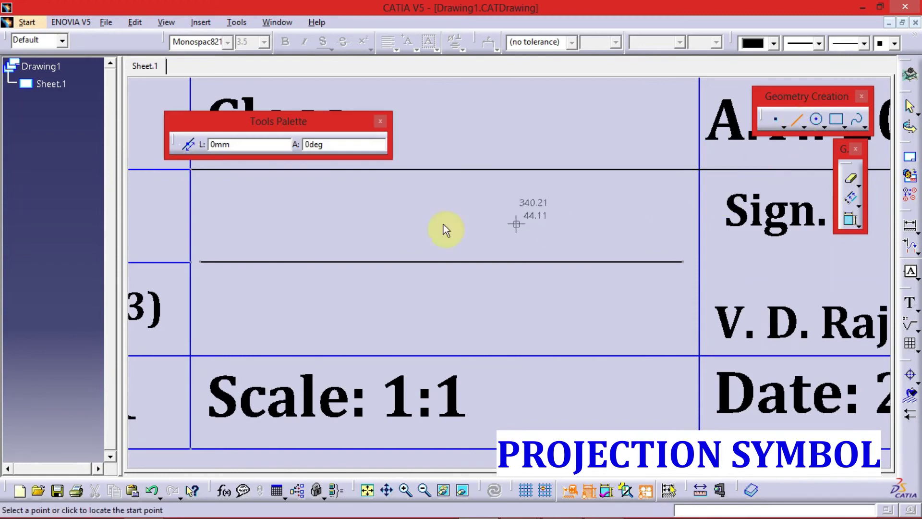
click(189, 146)
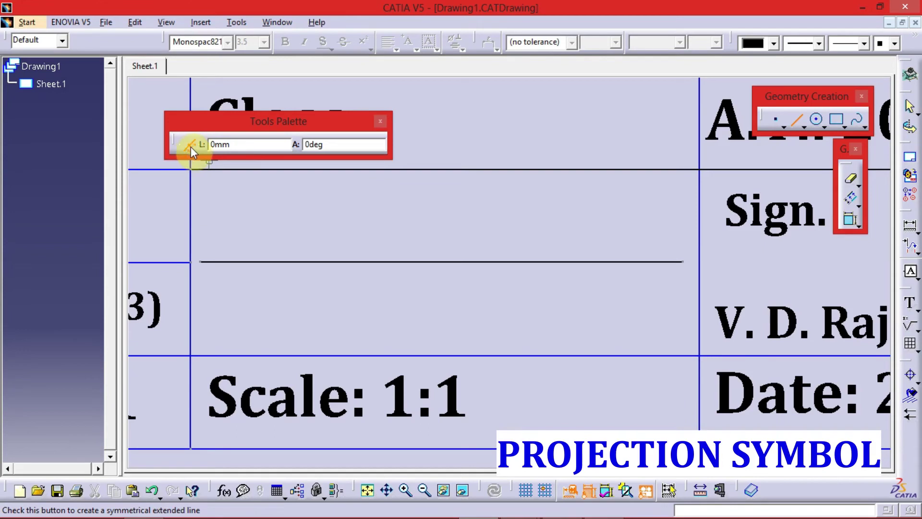
click(589, 262)
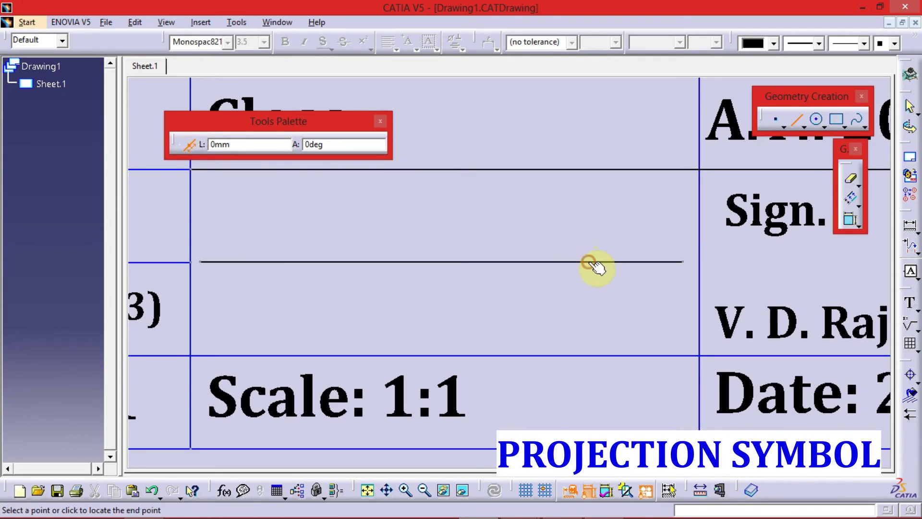
click(589, 345)
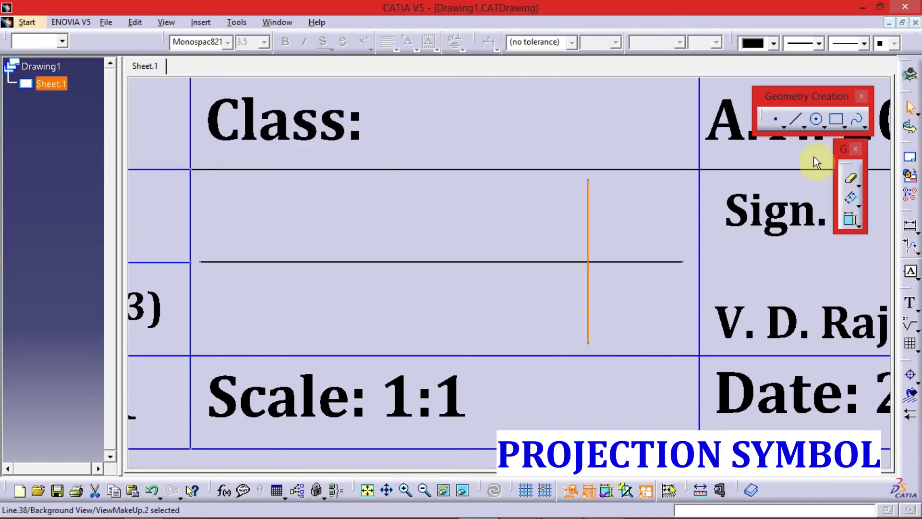
Step: Add an 8 mm radius circle at the centre-line intersection
click(647, 243)
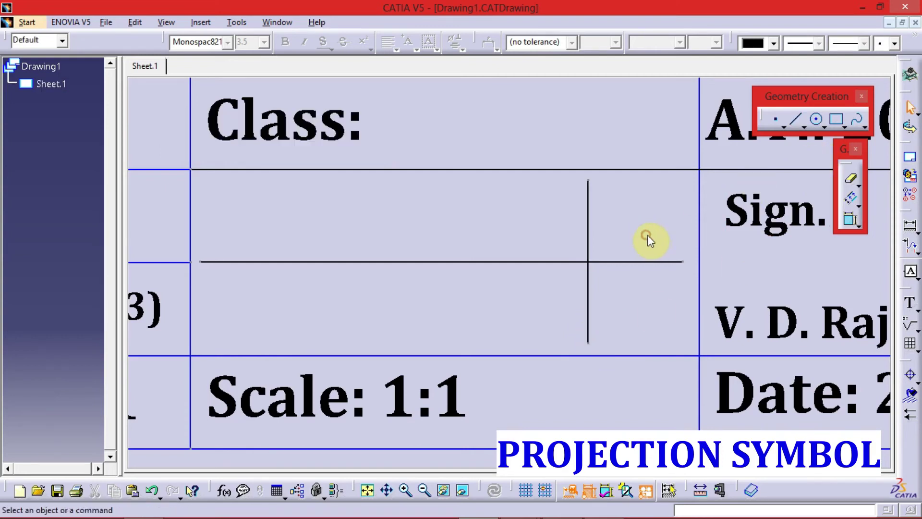
click(816, 119)
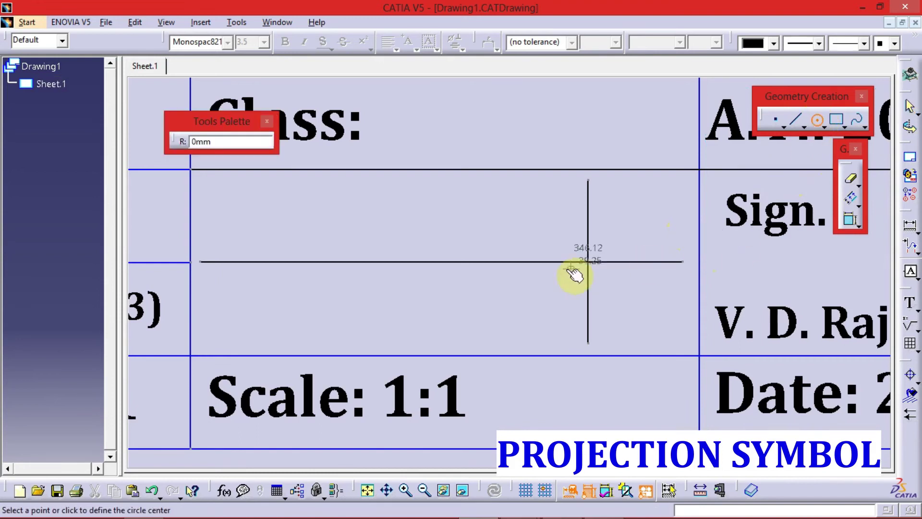
click(589, 261)
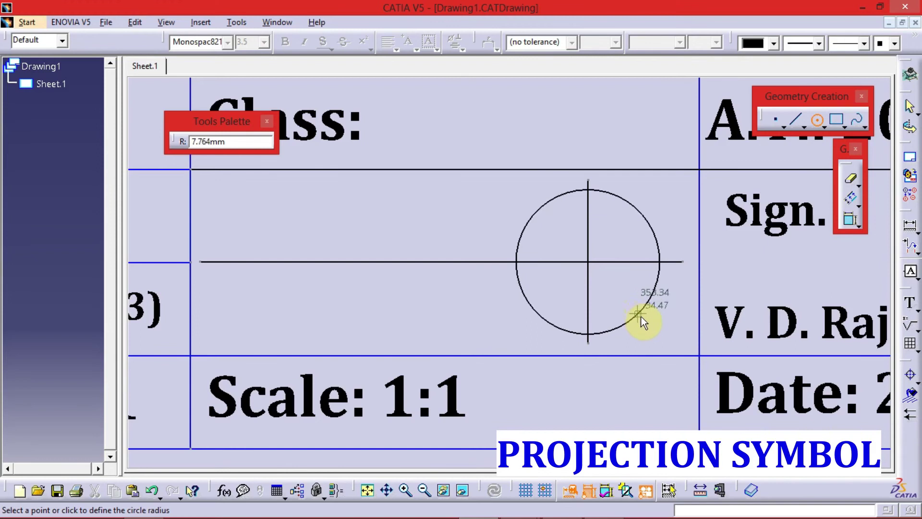
click(642, 315)
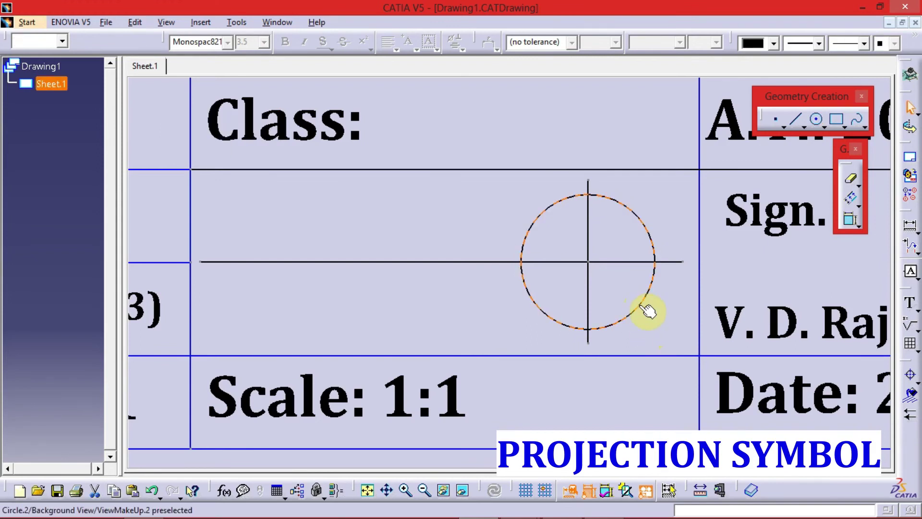
double_click(644, 310)
click(796, 418)
drag(820, 416, 781, 420)
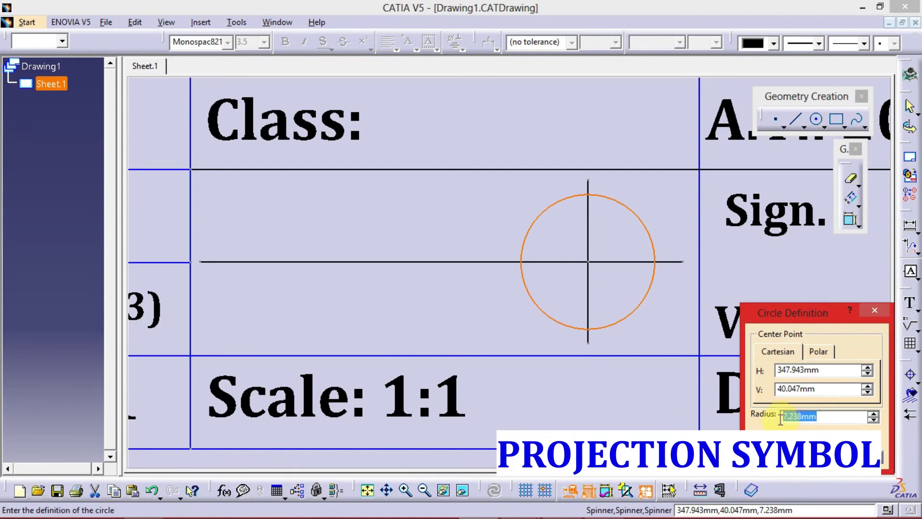
text(8)
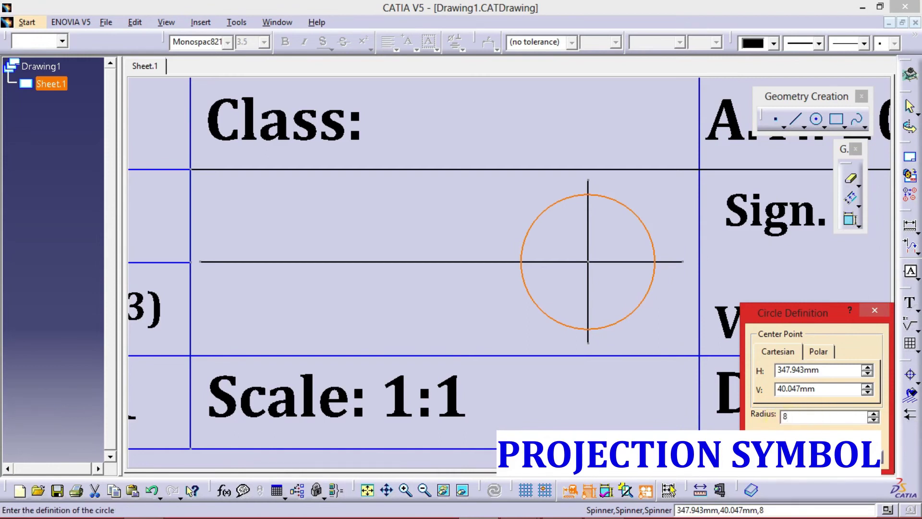
key(Return)
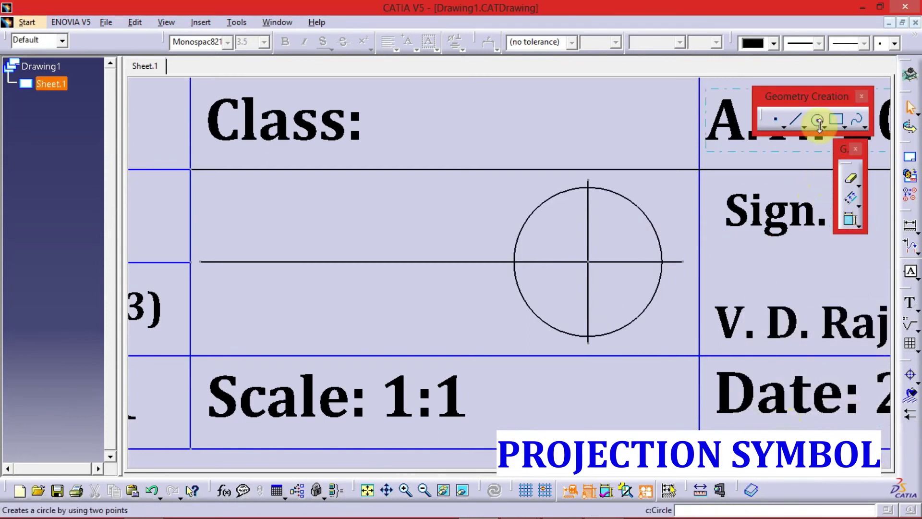
Step: Add a concentric 4 mm radius inner circle at the same intersection
click(817, 121)
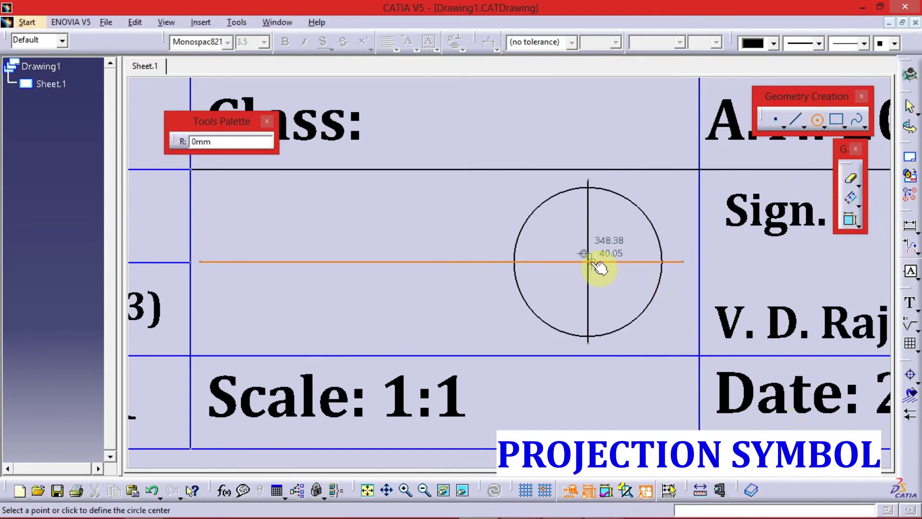
click(589, 263)
click(614, 297)
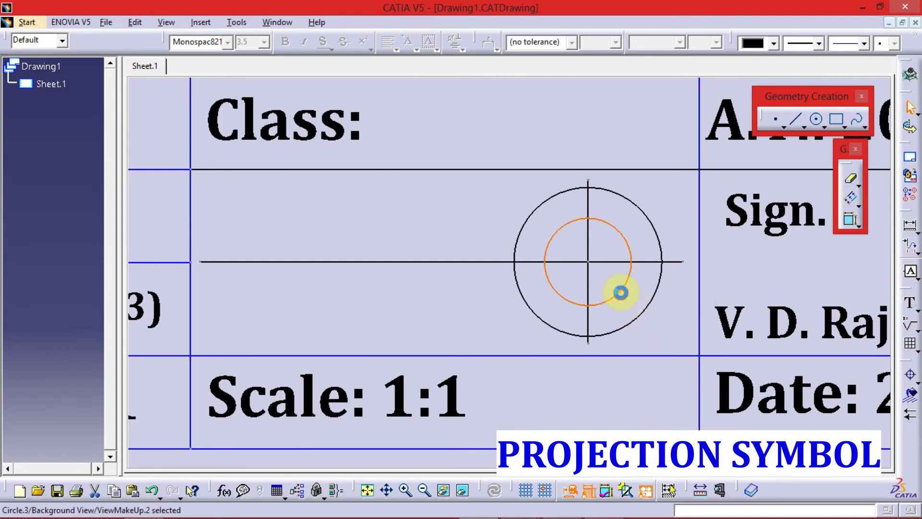
double_click(619, 291)
drag(834, 417, 783, 418)
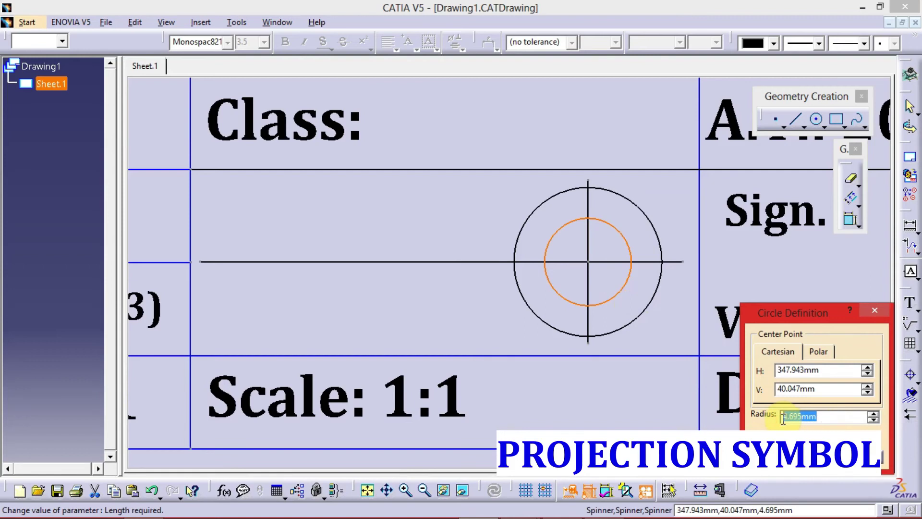
text(4)
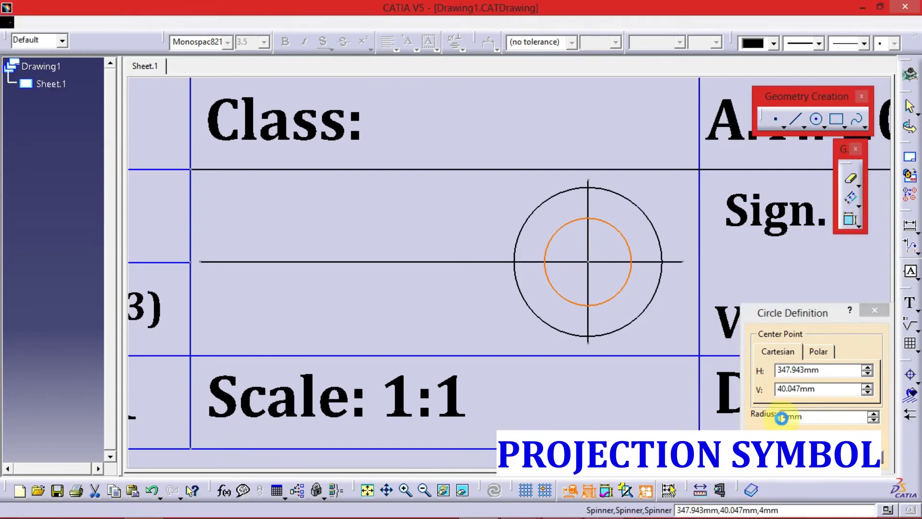
key(Return)
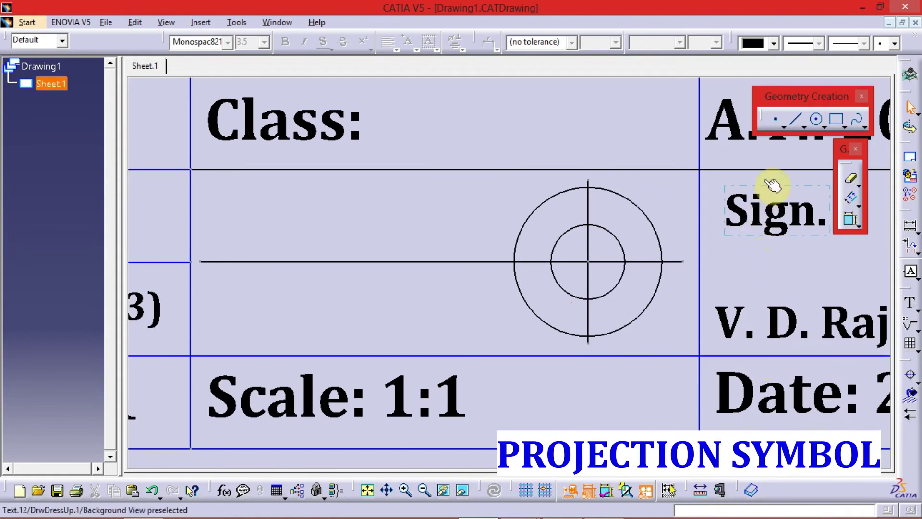
Step: With symmetric extension off, draw leftward lines from the tops of both circles
click(793, 124)
click(797, 122)
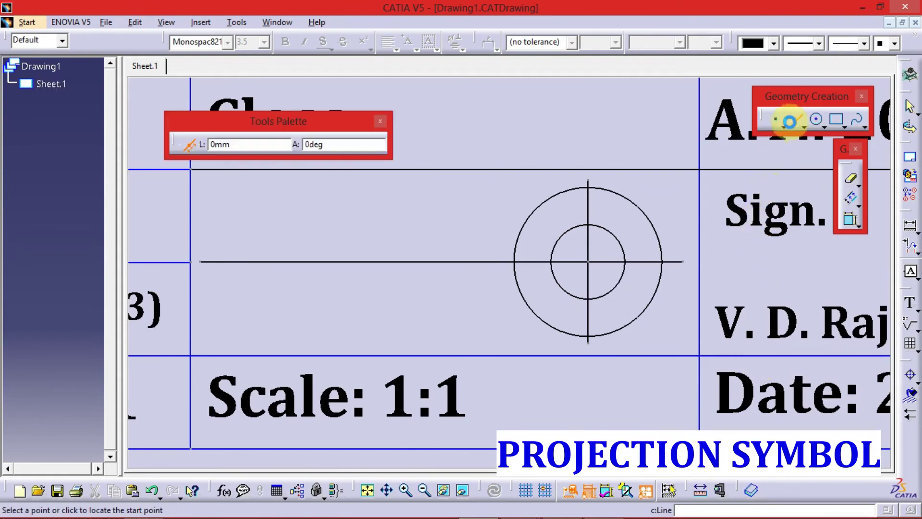
click(190, 145)
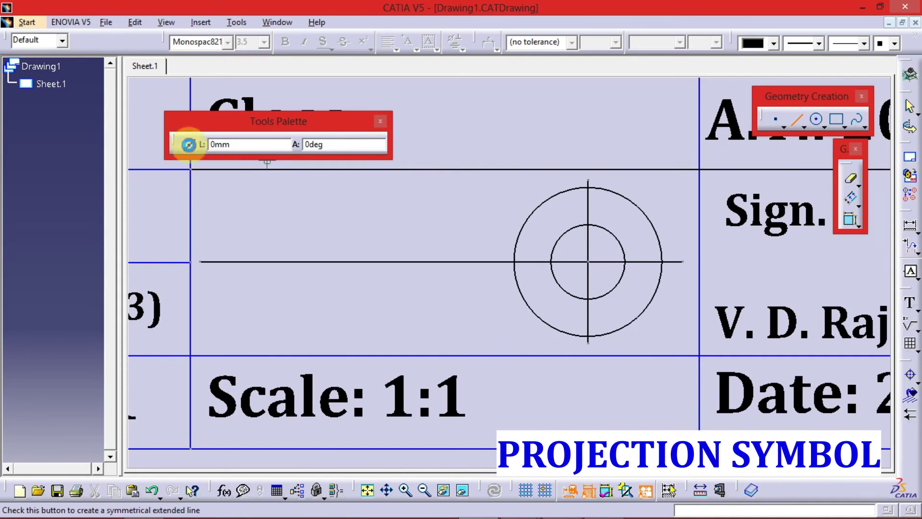
click(589, 189)
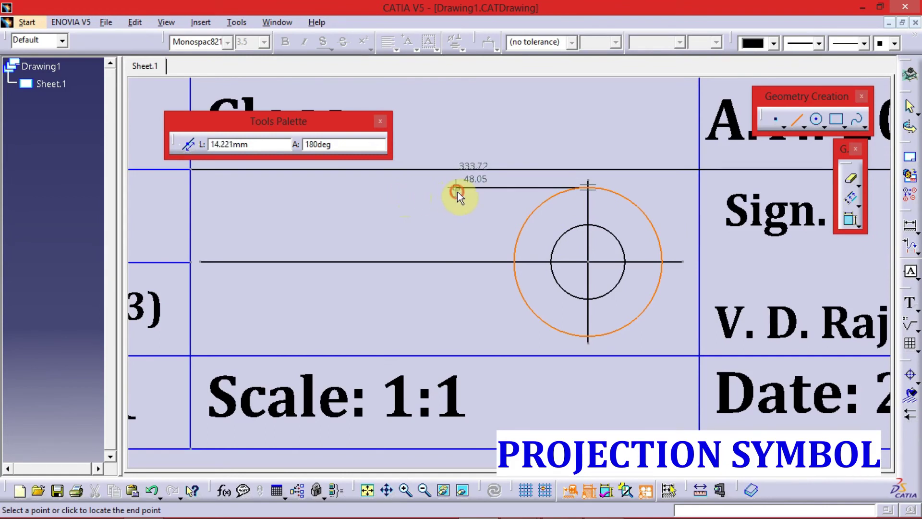
click(457, 192)
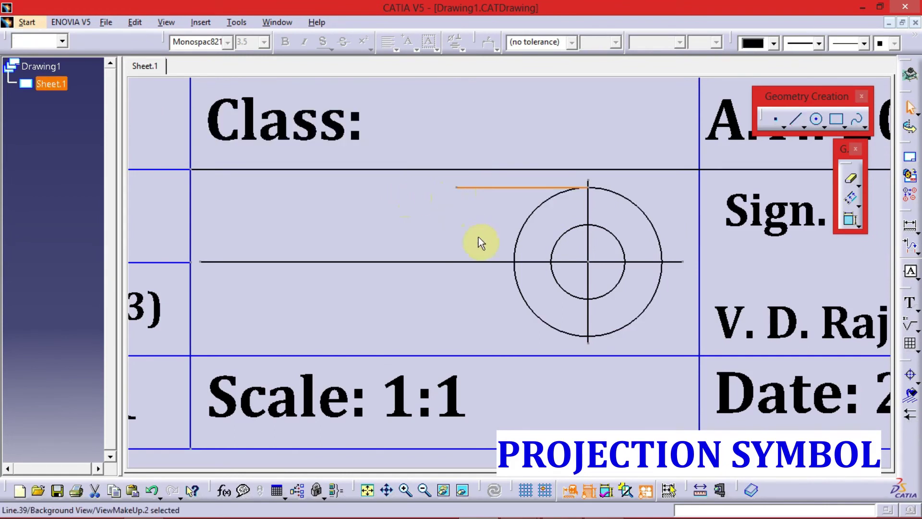
click(795, 119)
click(590, 225)
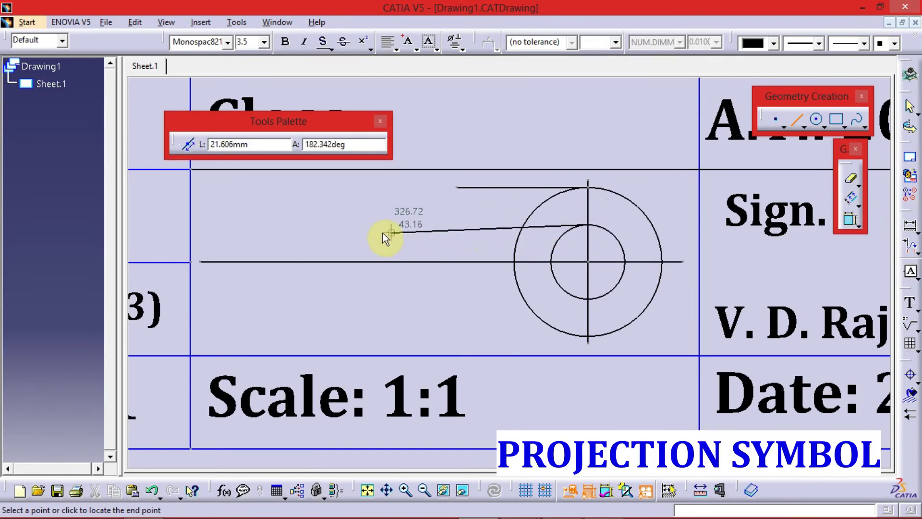
click(252, 223)
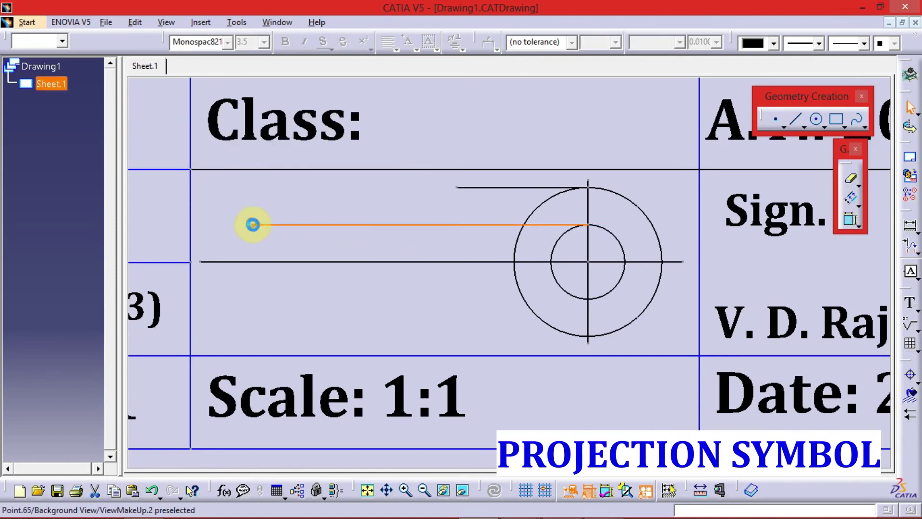
Step: Mirror the two upper projector lines about the horizontal centre line with Symmetry
click(371, 253)
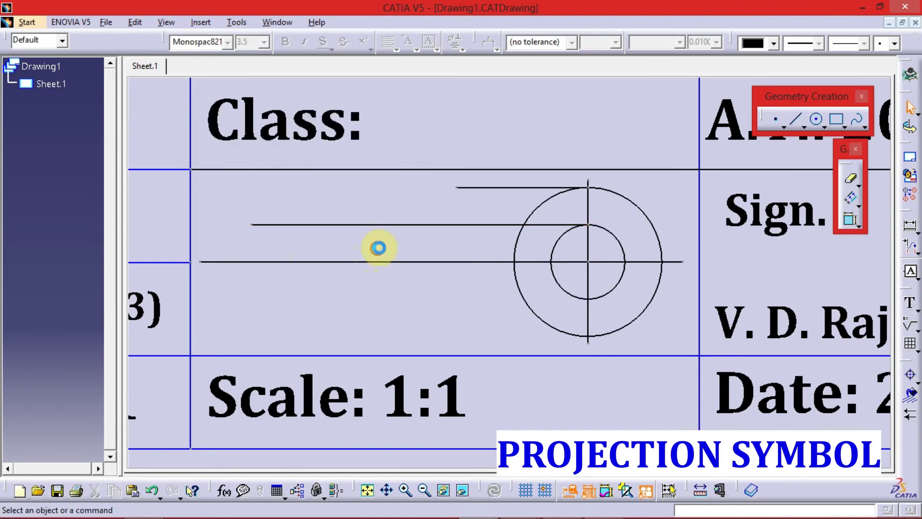
click(506, 188)
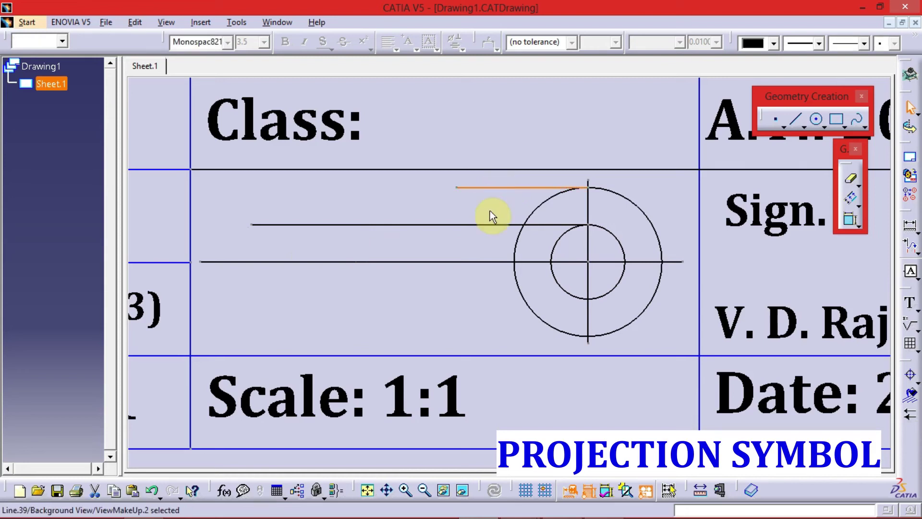
ctrl+click(490, 227)
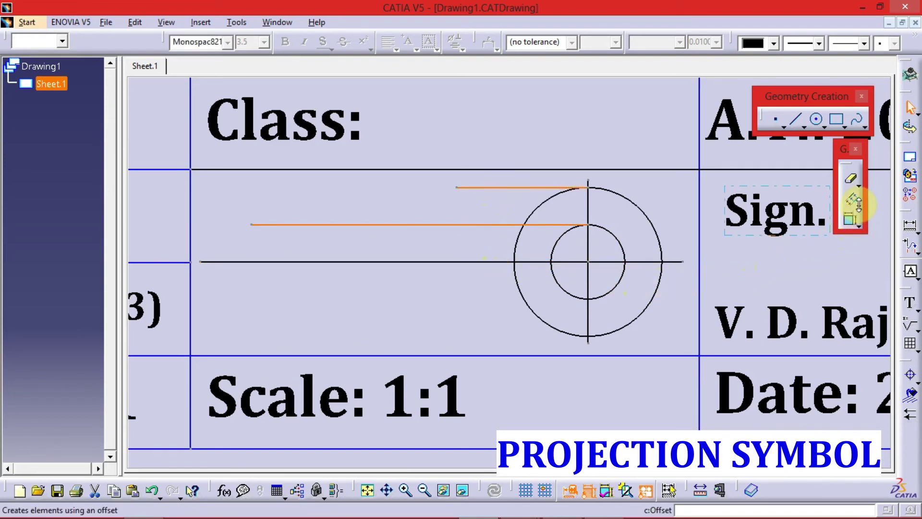
click(857, 223)
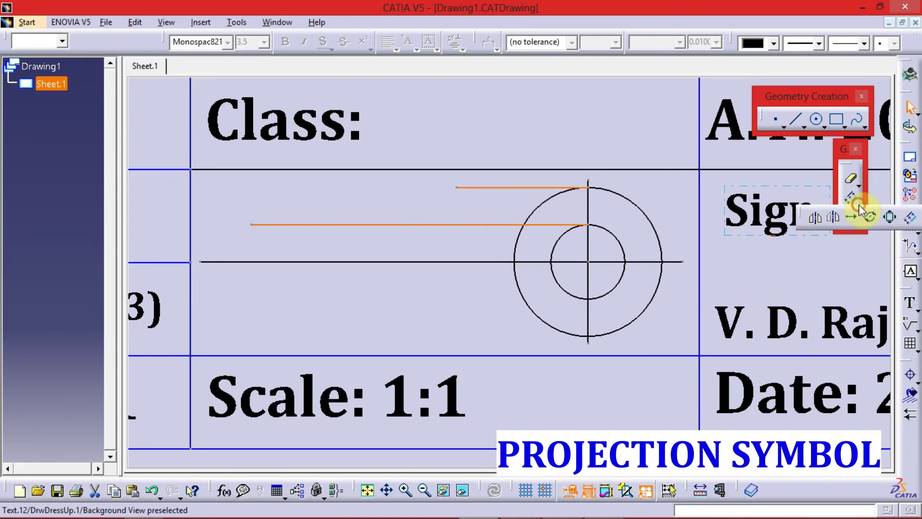
click(815, 218)
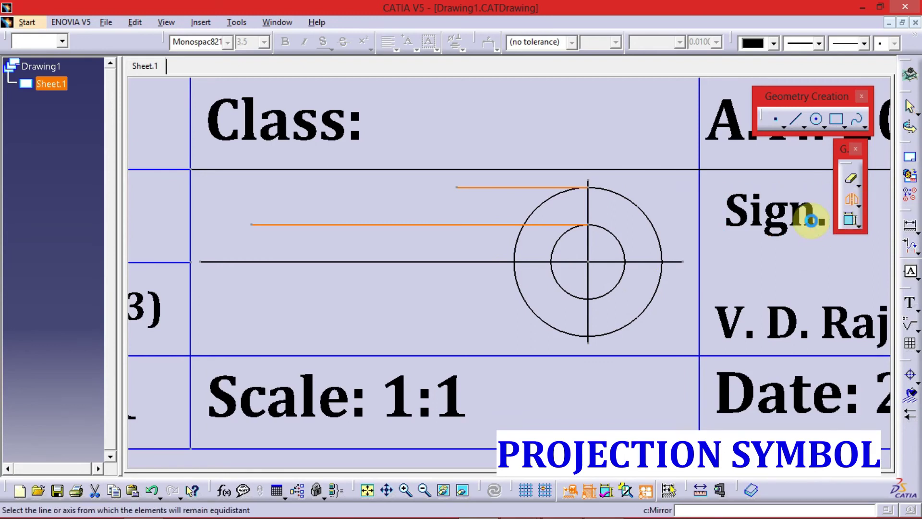
click(467, 263)
click(663, 327)
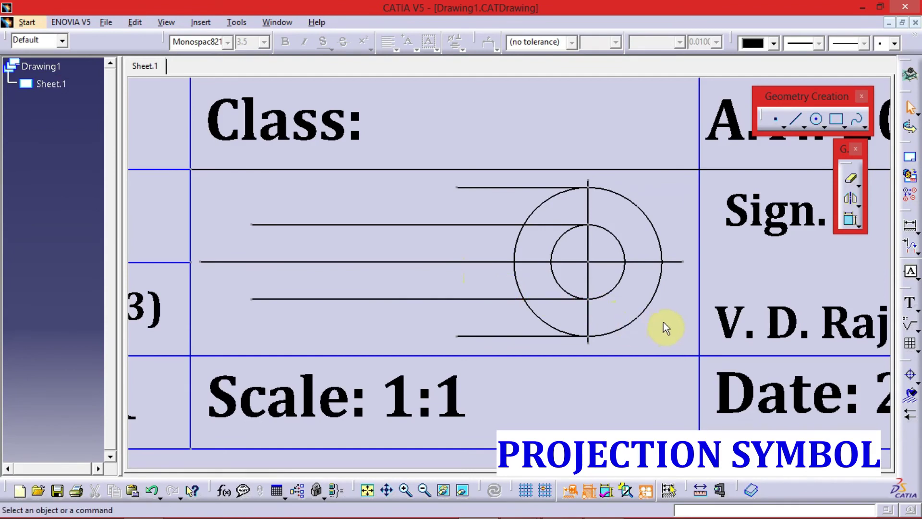
Step: Draw the frustum's long right vertical edge and its upper slanted edge
click(795, 119)
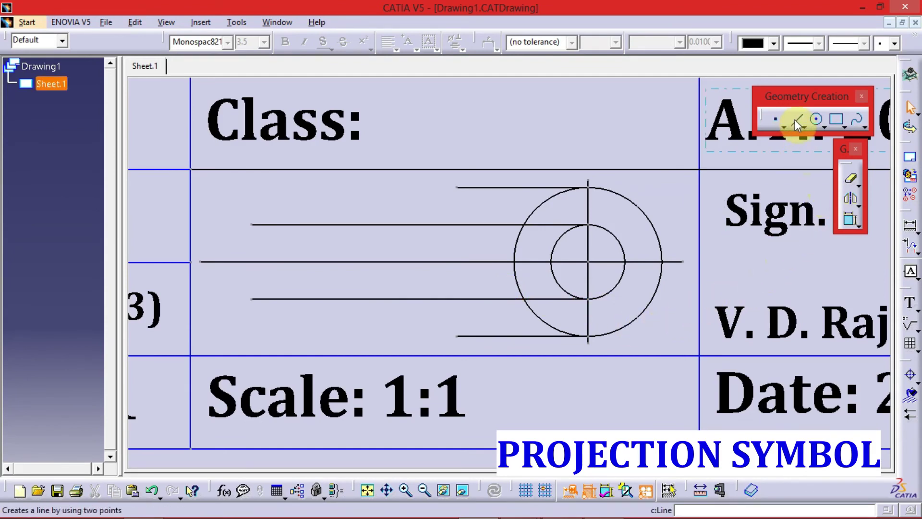
click(796, 120)
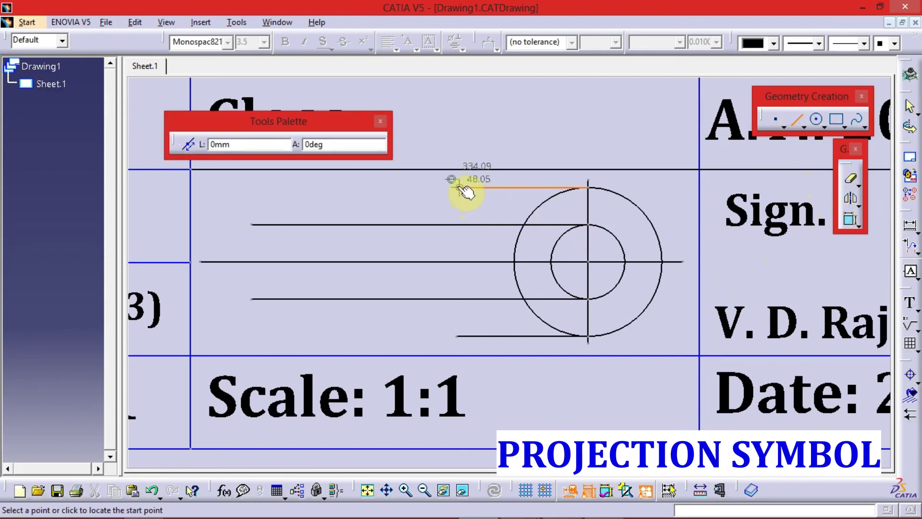
click(456, 188)
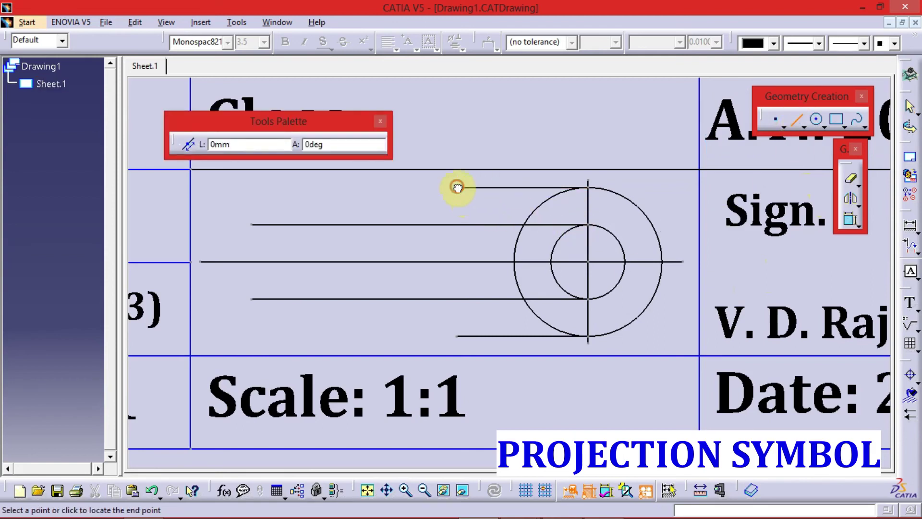
click(458, 336)
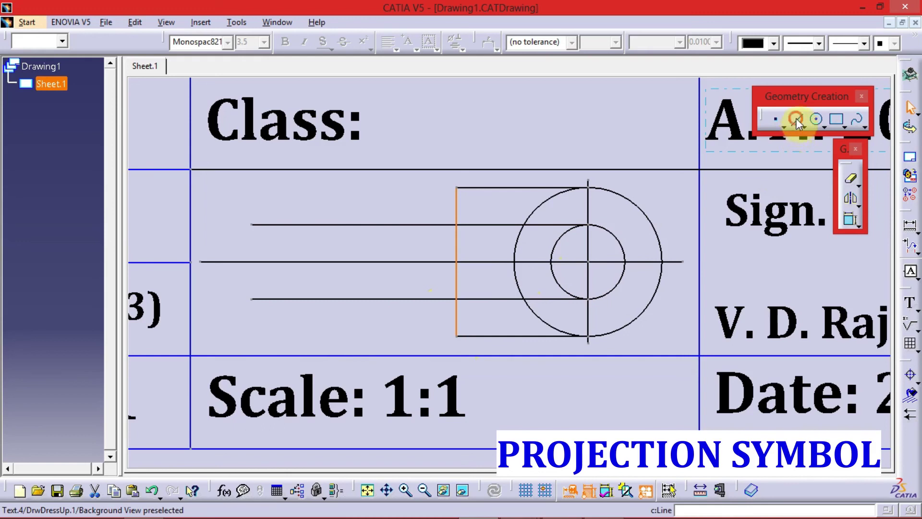
click(795, 119)
click(457, 188)
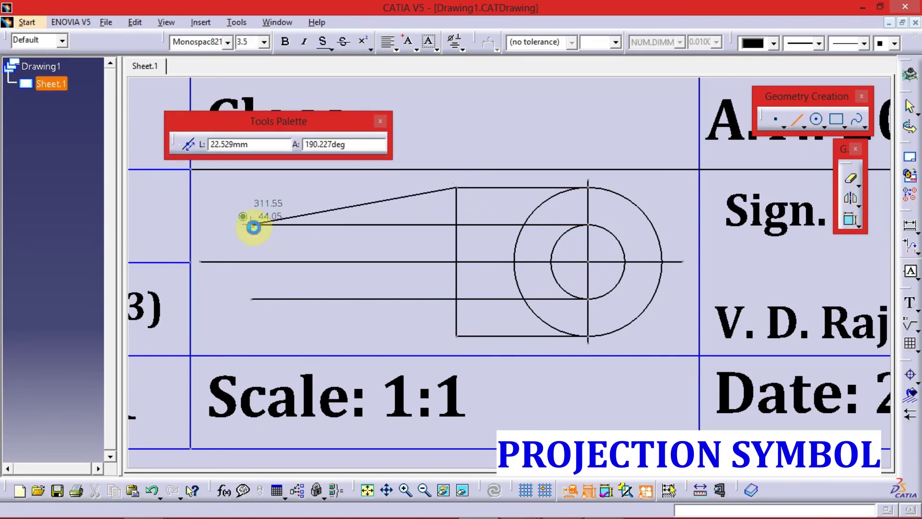
click(253, 226)
Step: Draw the frustum's short left edge and lower slanted edge, closing the trapezoid
click(795, 119)
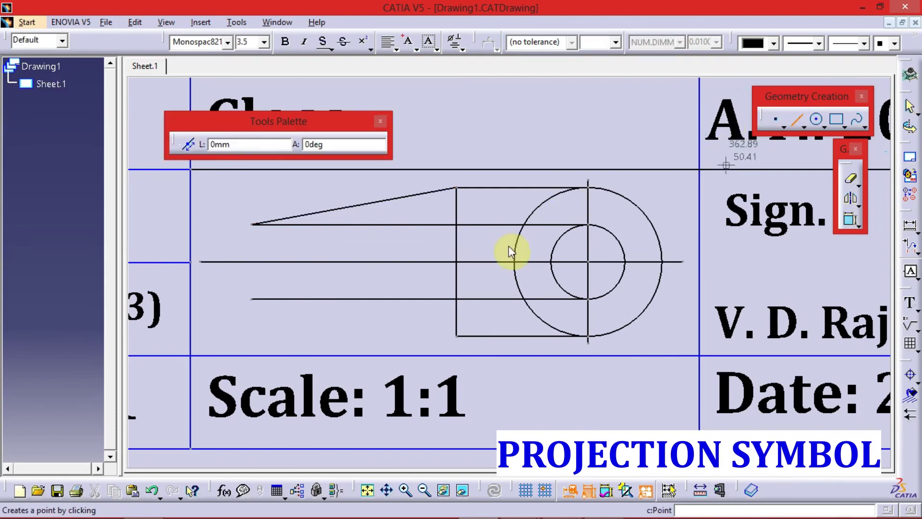
click(253, 226)
click(251, 298)
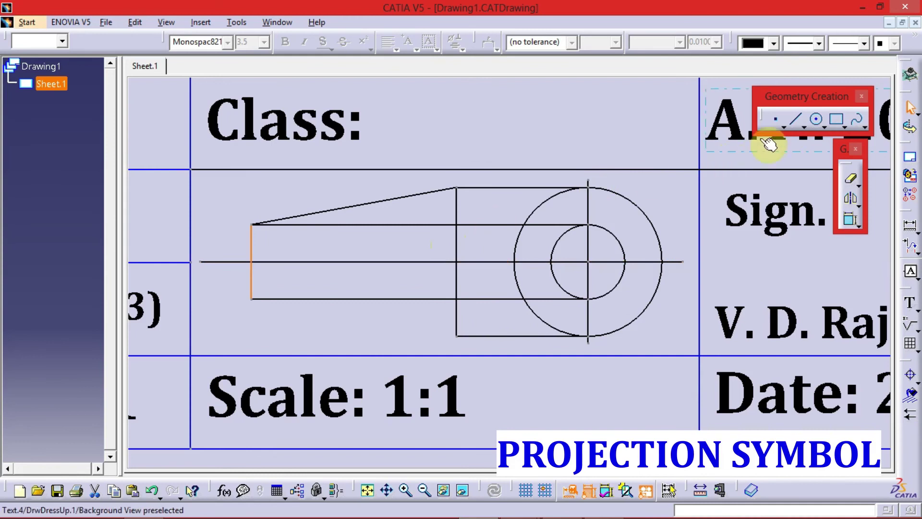
click(796, 120)
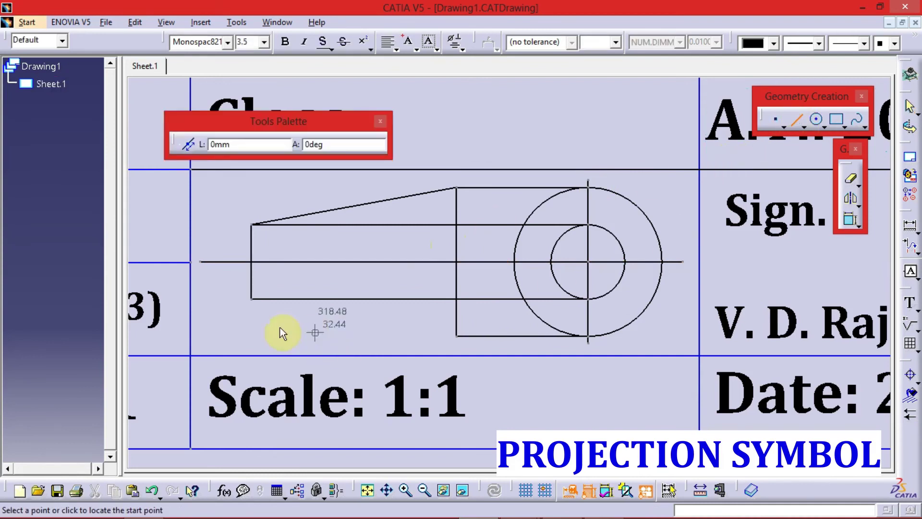
click(251, 297)
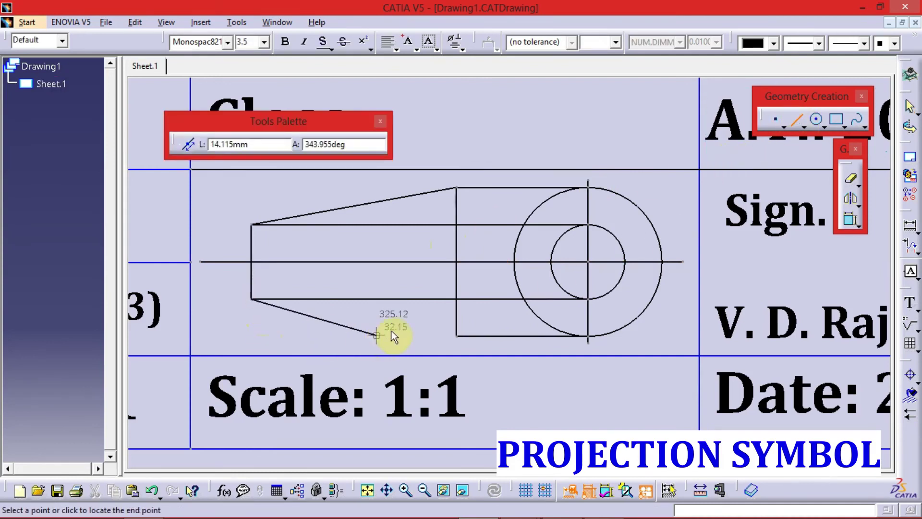
click(456, 335)
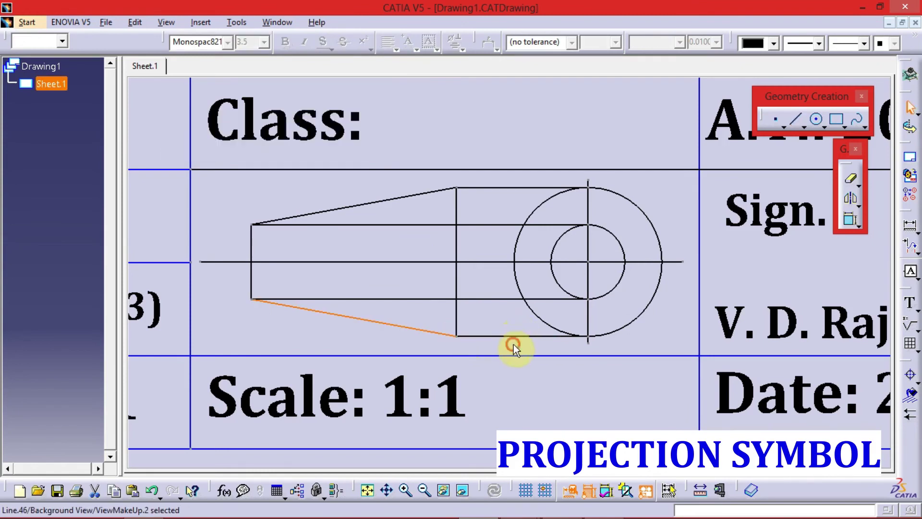
click(513, 345)
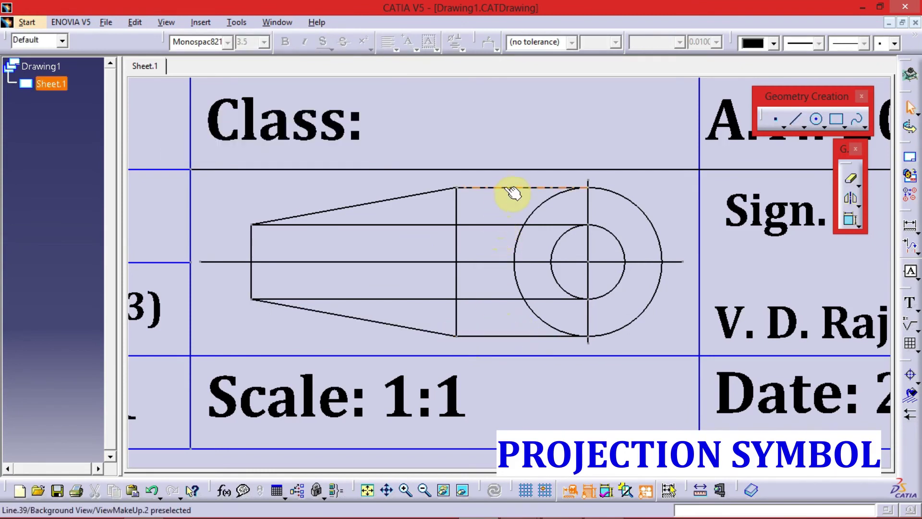
Step: Delete the four horizontal projector lines
click(512, 189)
ctrl+click(495, 224)
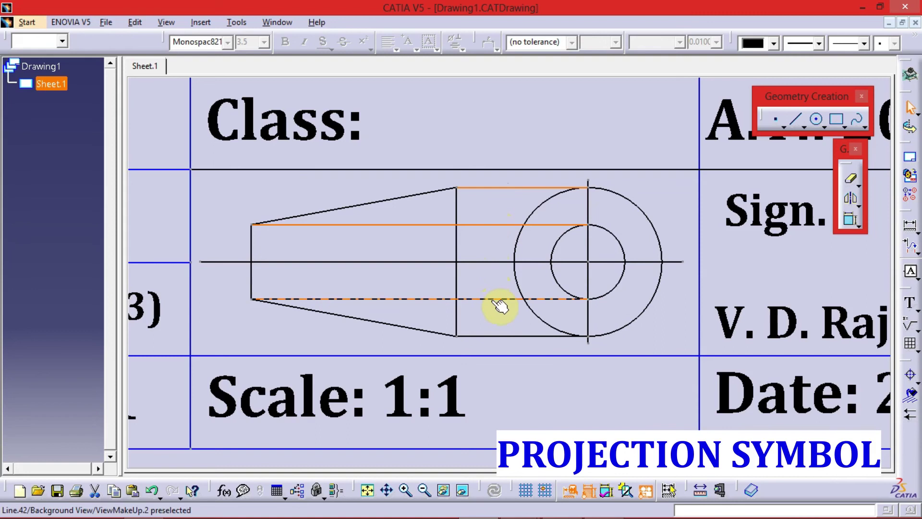
ctrl+click(492, 299)
ctrl+click(495, 336)
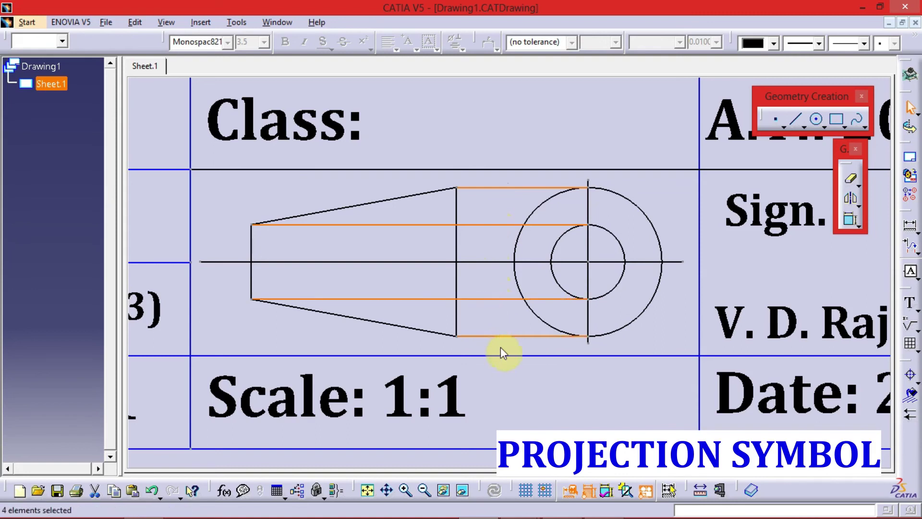
key(Delete)
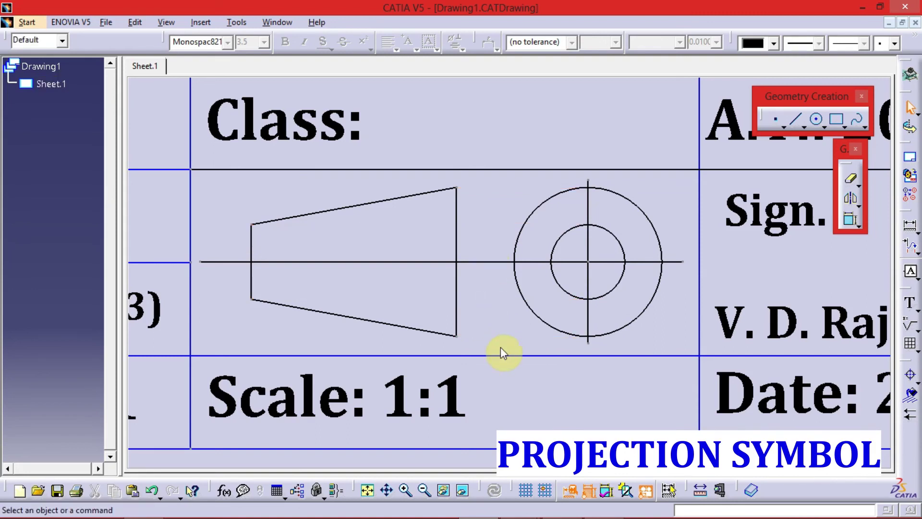
Step: Give the horizontal and vertical centre lines the dash-dot line type 4
click(503, 268)
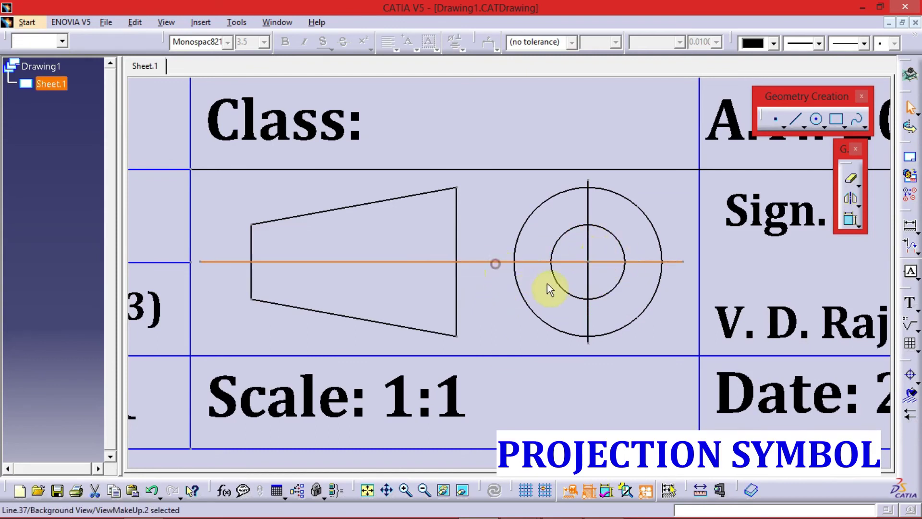
ctrl+click(588, 283)
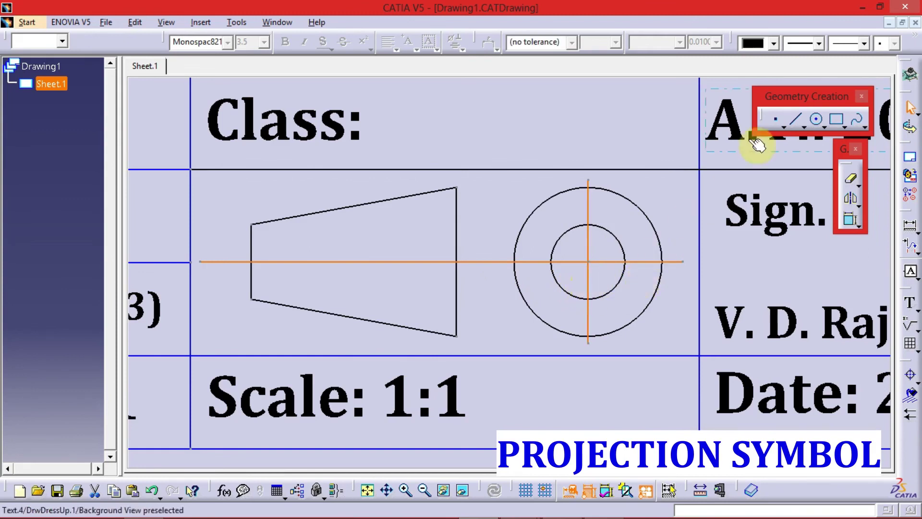
click(864, 43)
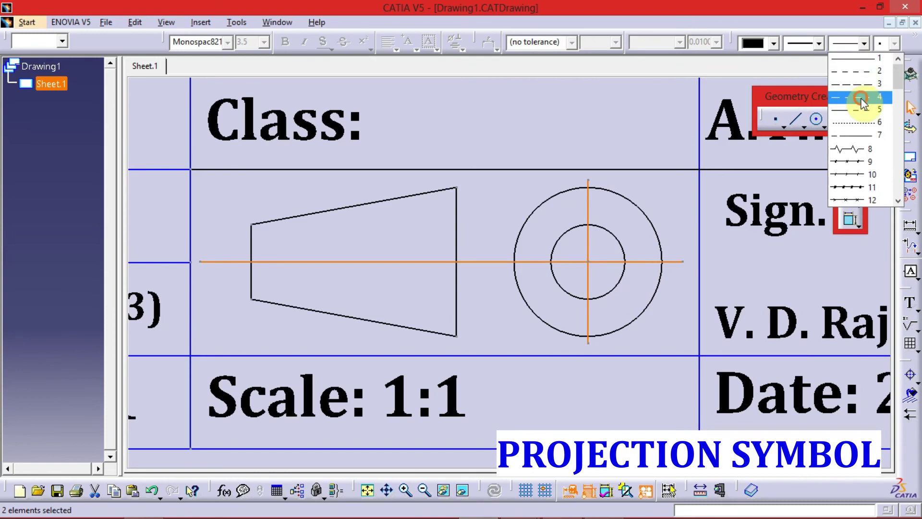
click(863, 98)
click(503, 221)
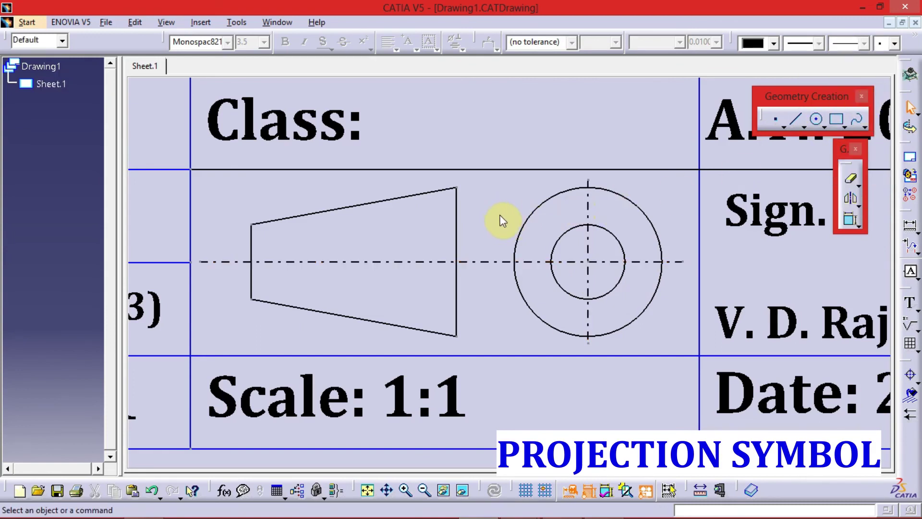
middle_drag(504, 221, 514, 336)
mouse_move(509, 209)
middle_down()
mouse_move(514, 232)
mouse_move(504, 227)
middle_up()
middle_drag(424, 165, 521, 269)
mouse_move(506, 199)
middle_down()
mouse_move(512, 231)
mouse_move(511, 197)
mouse_move(494, 243)
middle_up()
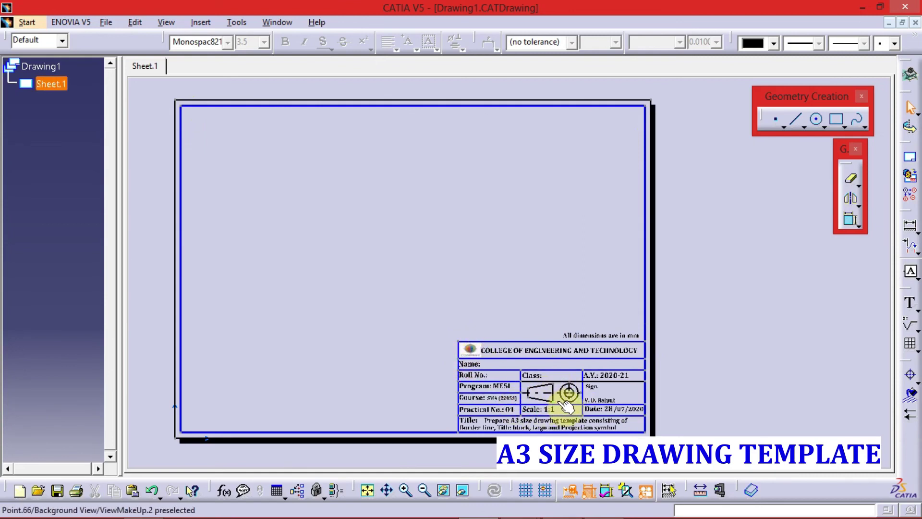
Step: Switch to Edit > Working Views and frame the complete A3 sheet
click(136, 23)
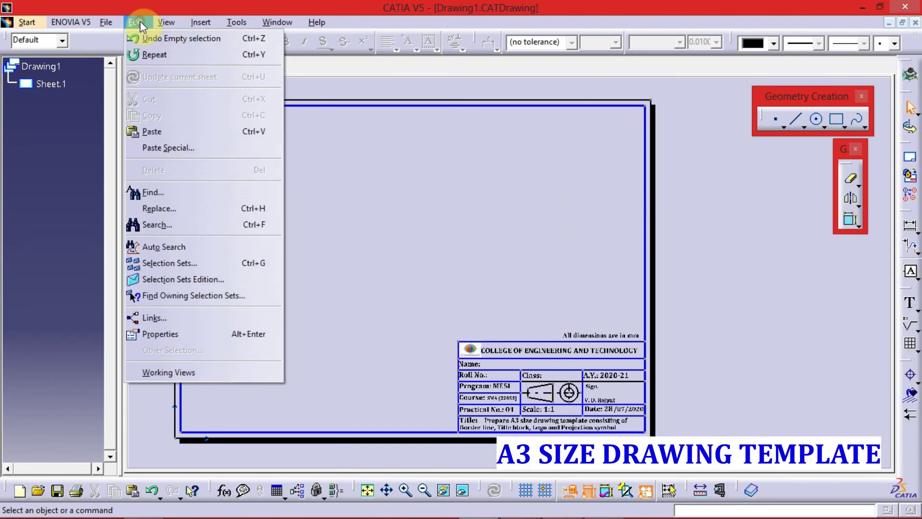
click(149, 370)
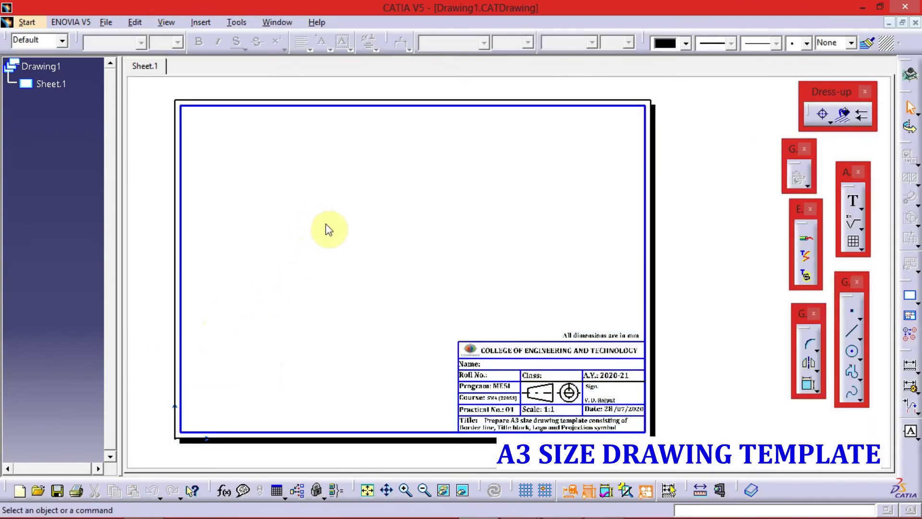
middle_drag(327, 229, 315, 140)
middle_drag(377, 160, 449, 45)
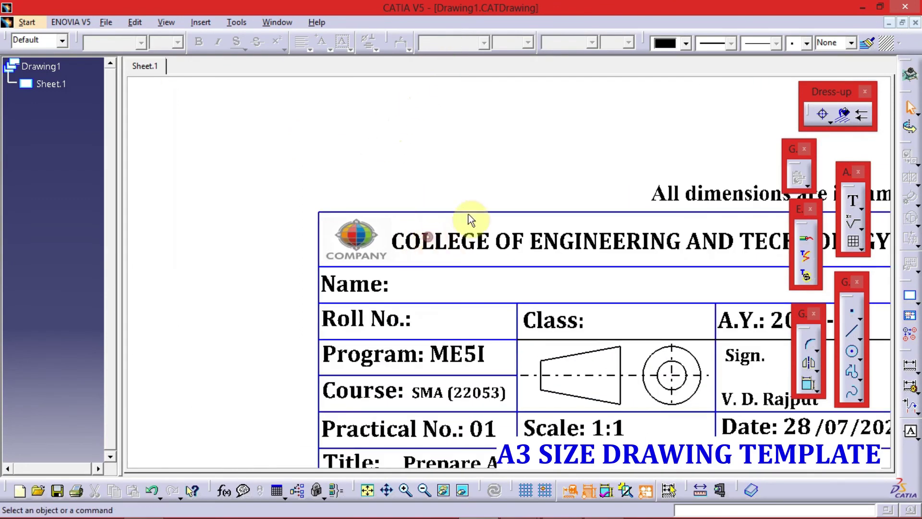
mouse_move(445, 153)
middle_down()
mouse_move(413, 177)
mouse_move(465, 247)
mouse_move(464, 231)
mouse_move(462, 252)
middle_up()
middle_drag(454, 216, 457, 234)
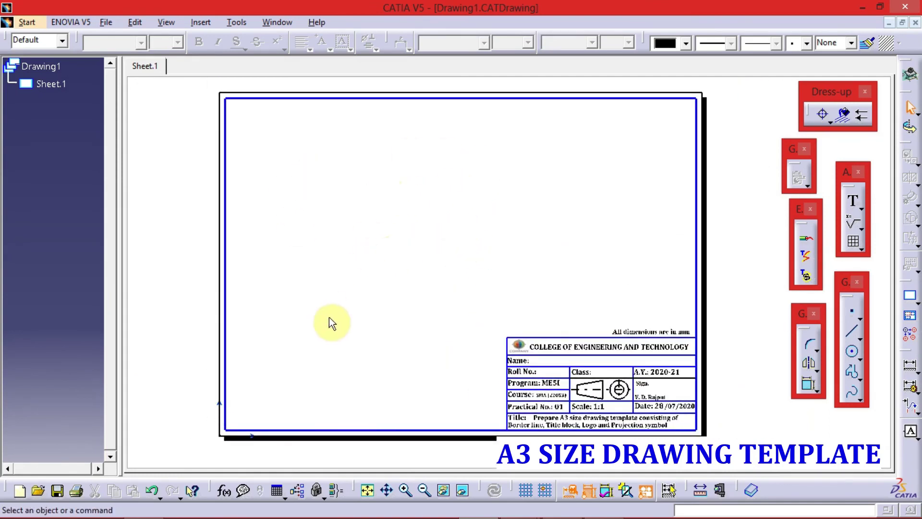